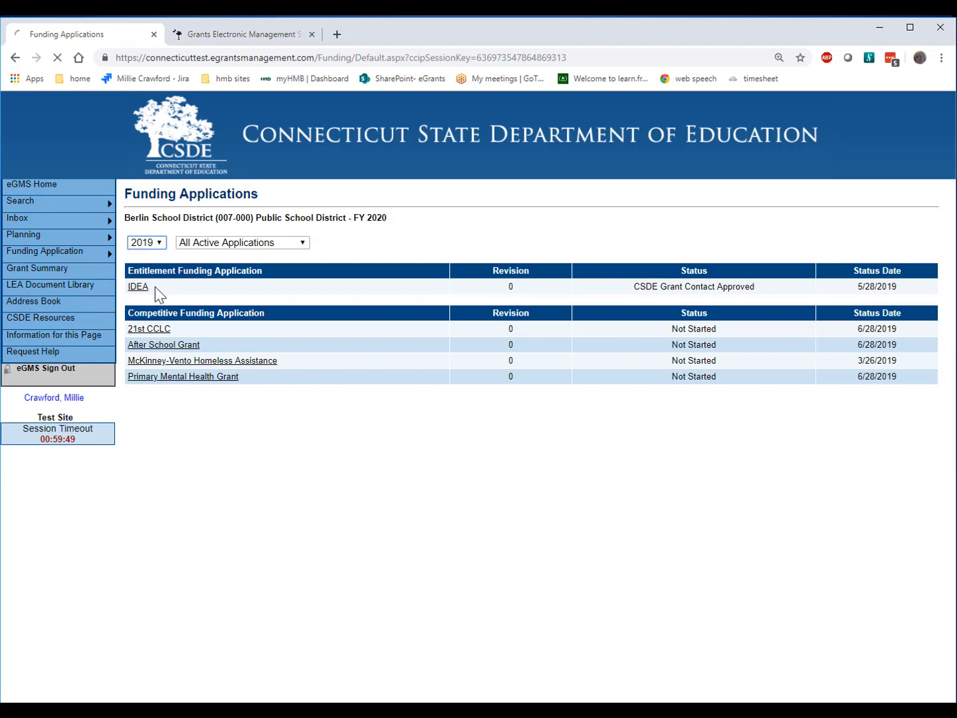
# - Open the fiscal year 2020 Primary Mental Health Grant application and change its status to Application Started
pyautogui.click(160, 244)
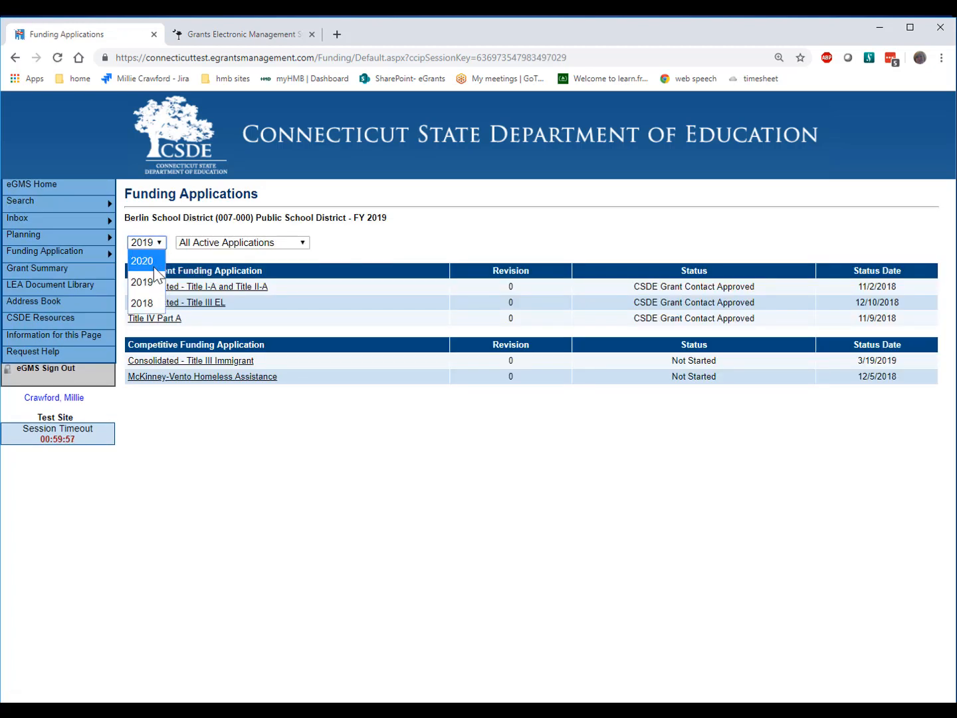
pyautogui.click(153, 261)
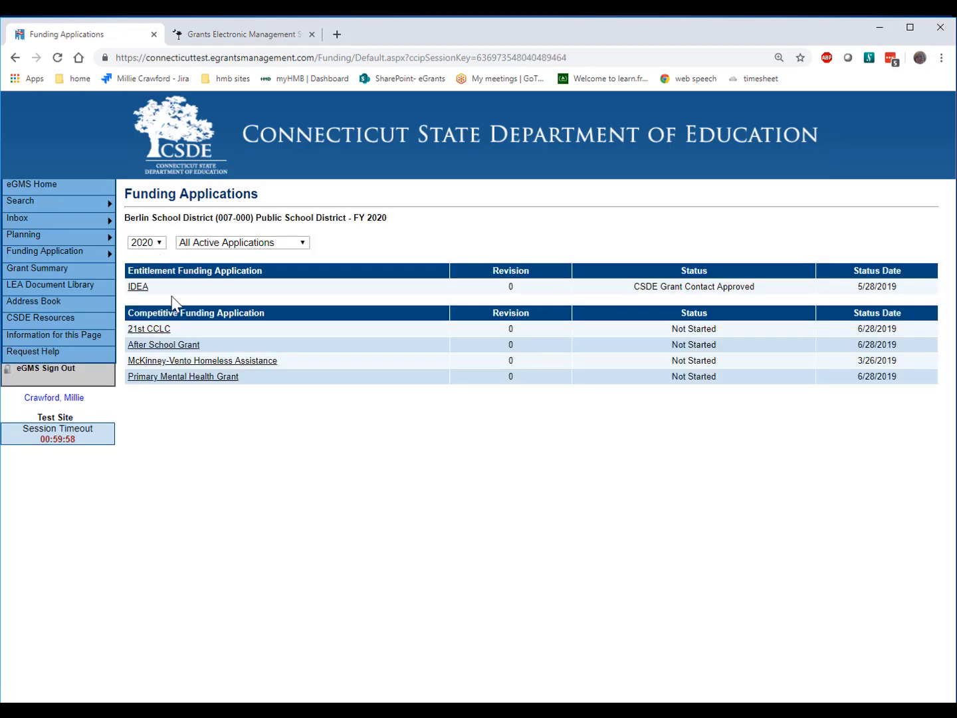
pyautogui.click(176, 381)
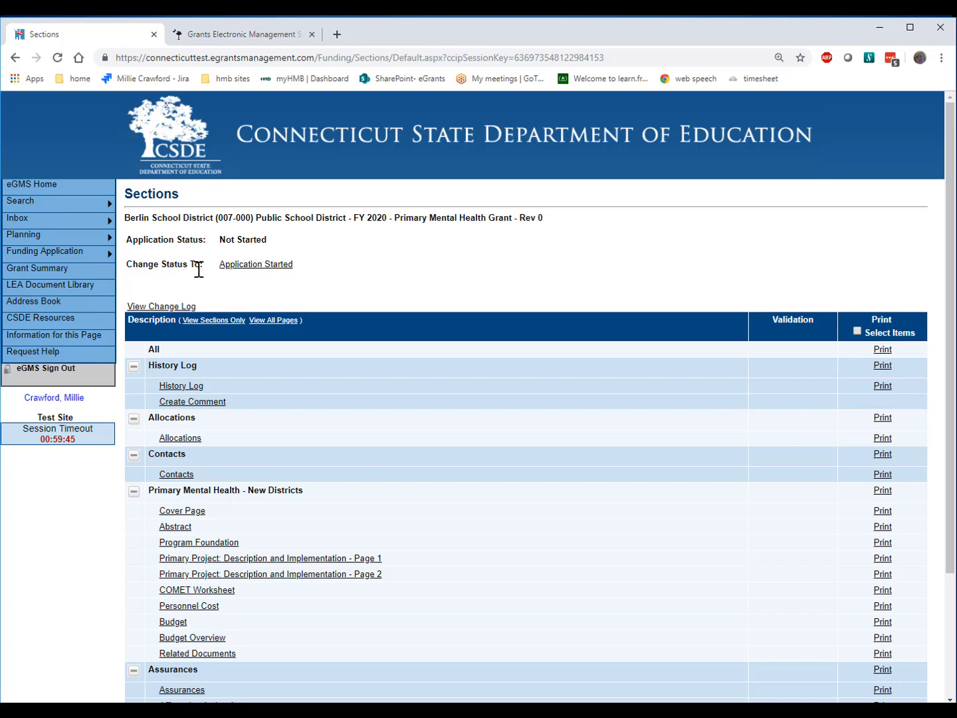
pyautogui.click(247, 270)
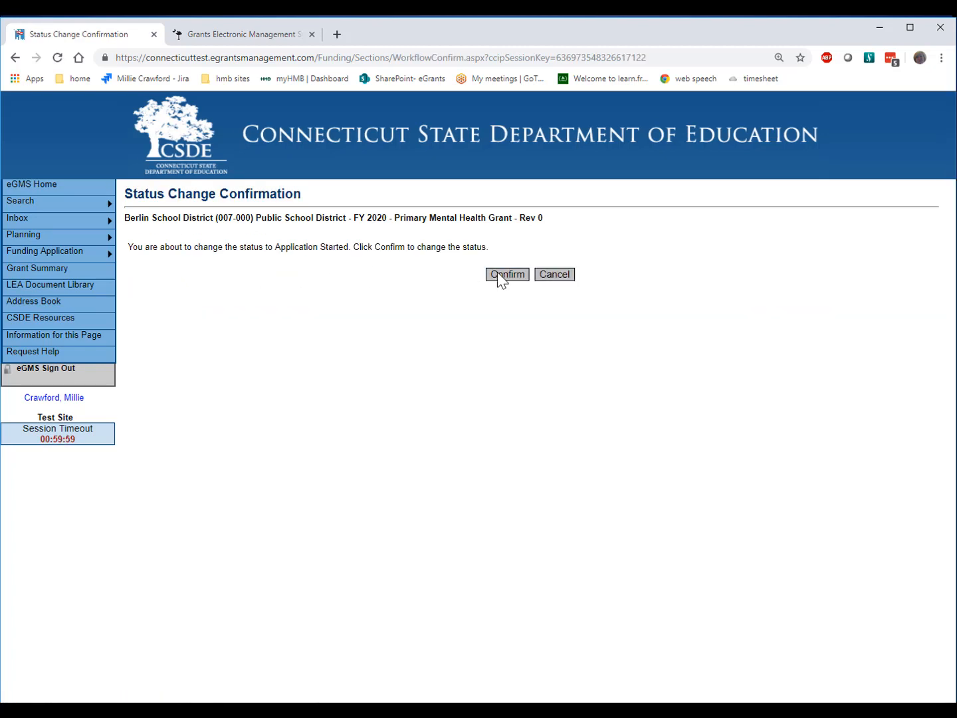
pyautogui.click(497, 272)
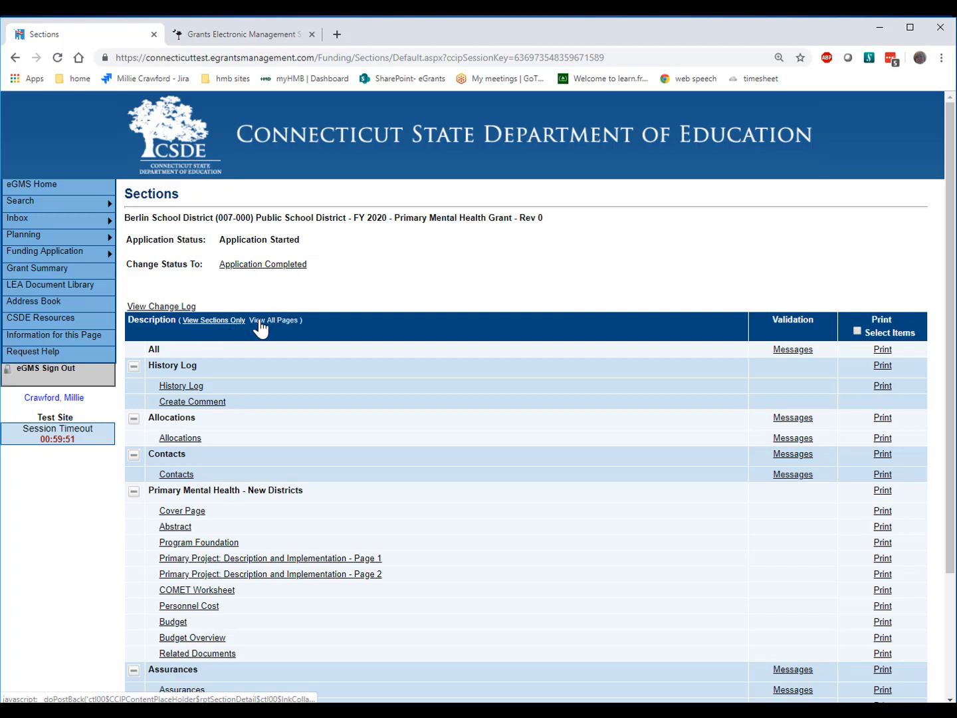
# - Collapse the History Log group in the sections list and expand it again
pyautogui.click(135, 367)
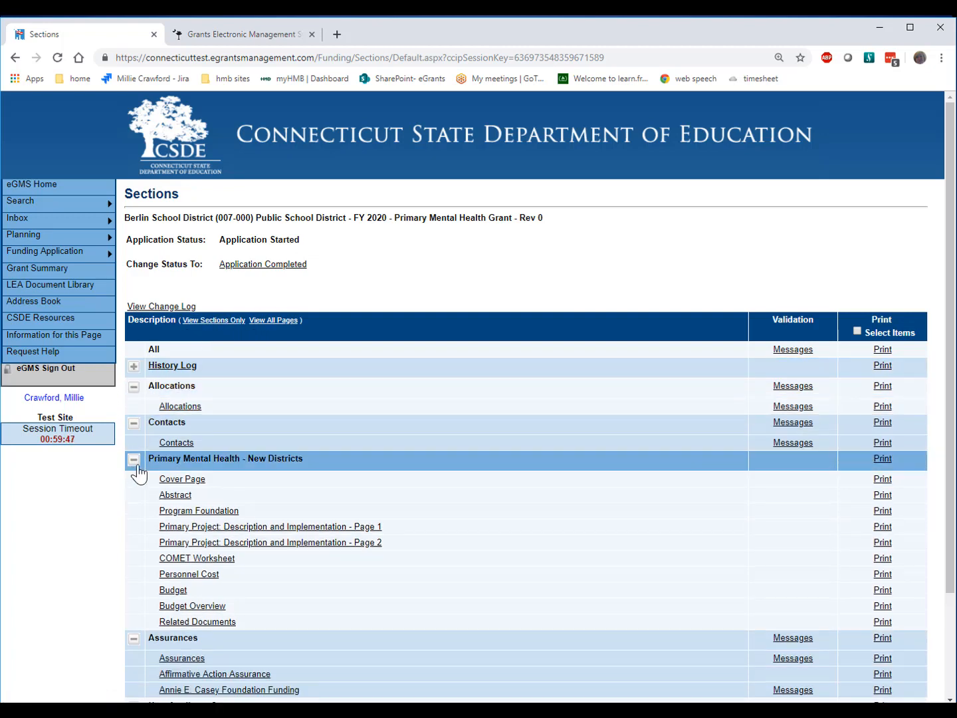
pyautogui.click(134, 424)
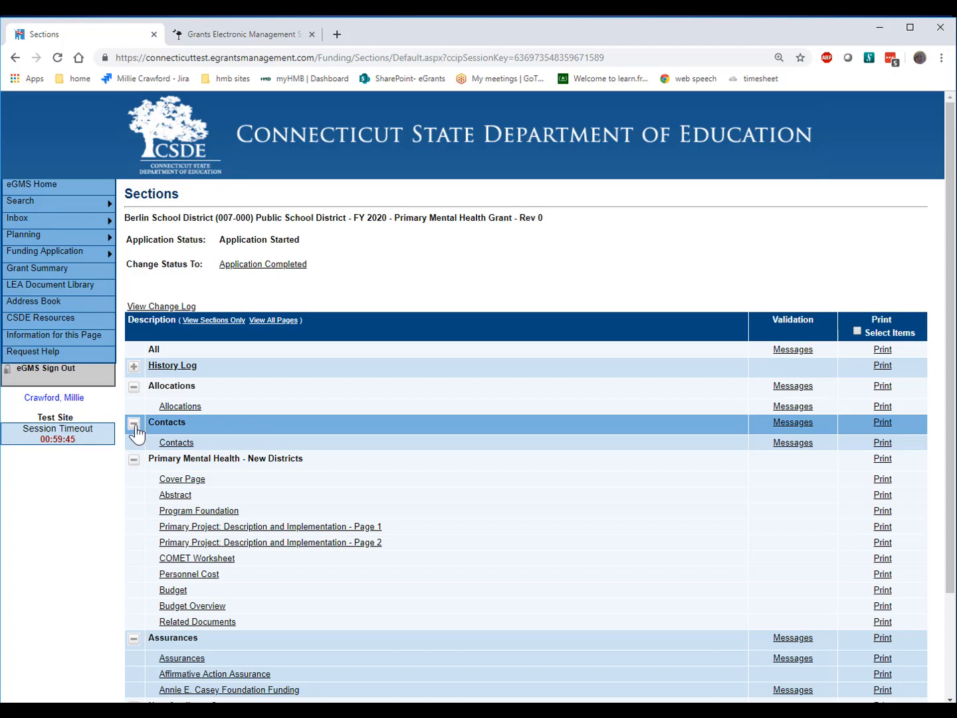
pyautogui.click(134, 423)
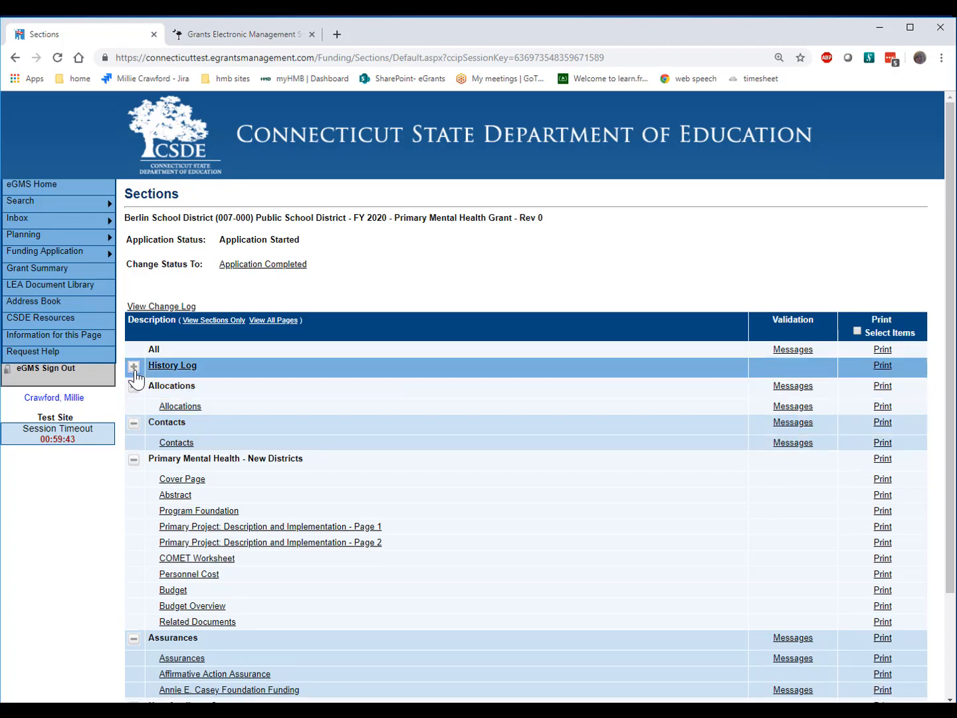
pyautogui.click(135, 367)
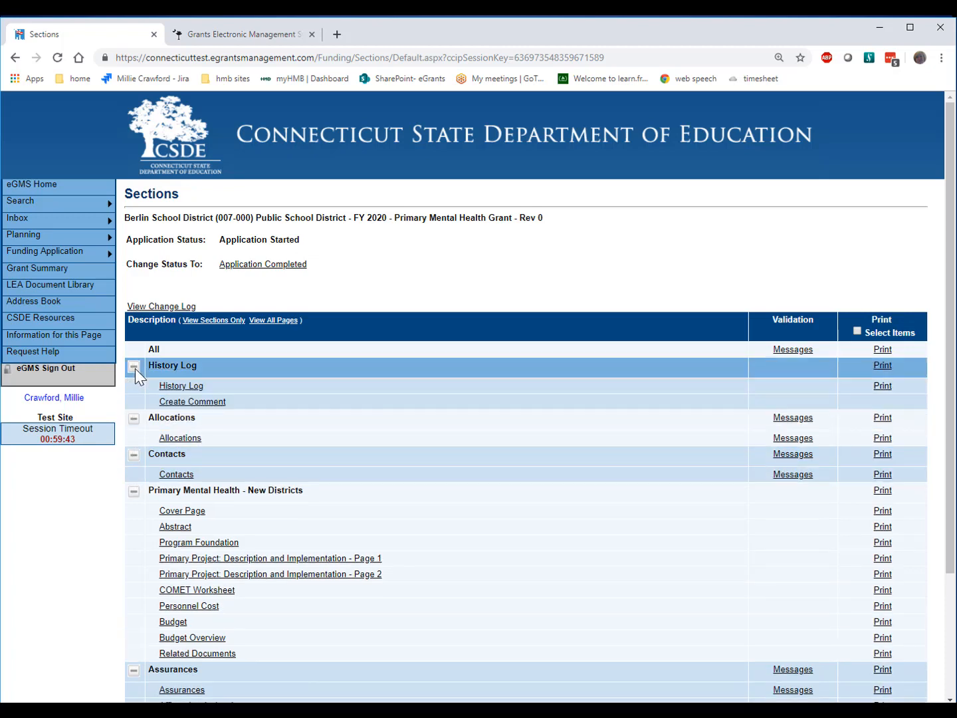
# - Examine the validation messages for the whole application and the print item selection on the Sections page
pyautogui.click(789, 351)
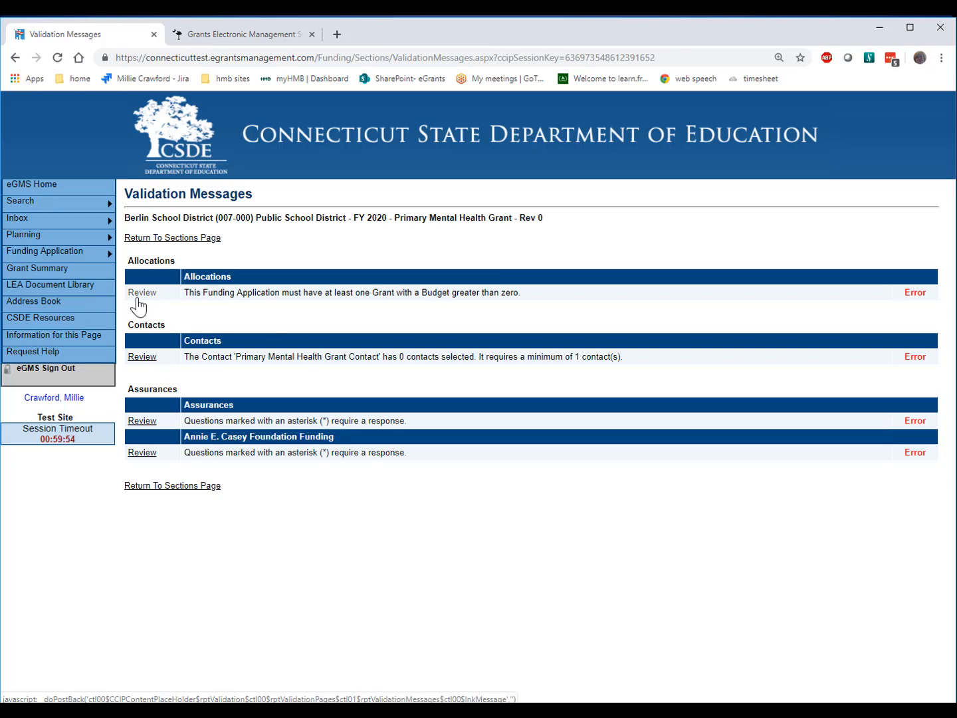
pyautogui.click(147, 241)
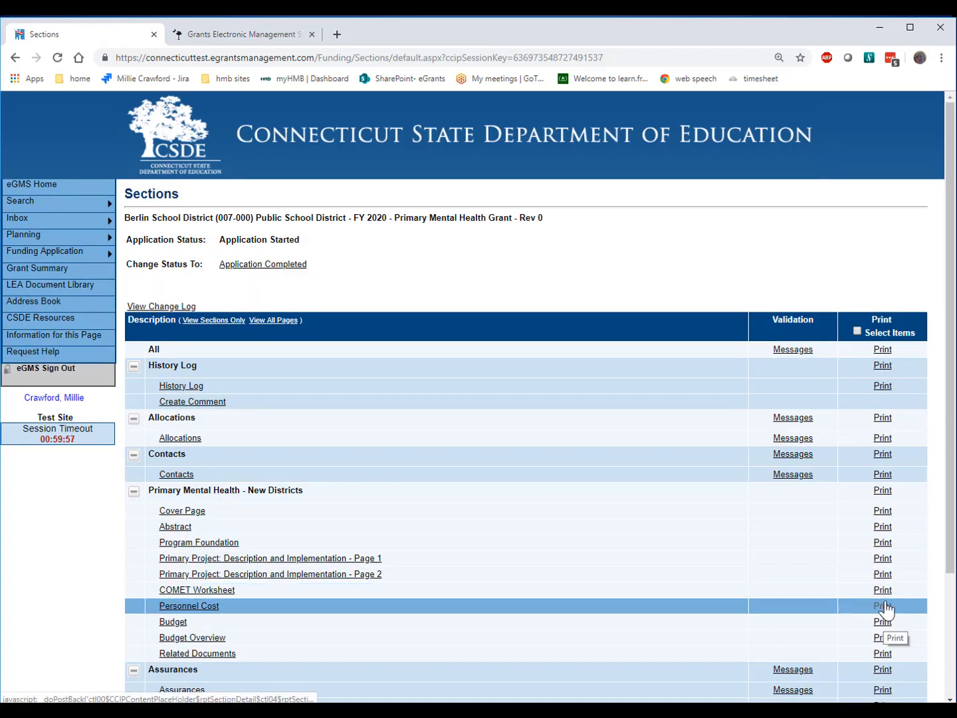
pyautogui.click(858, 332)
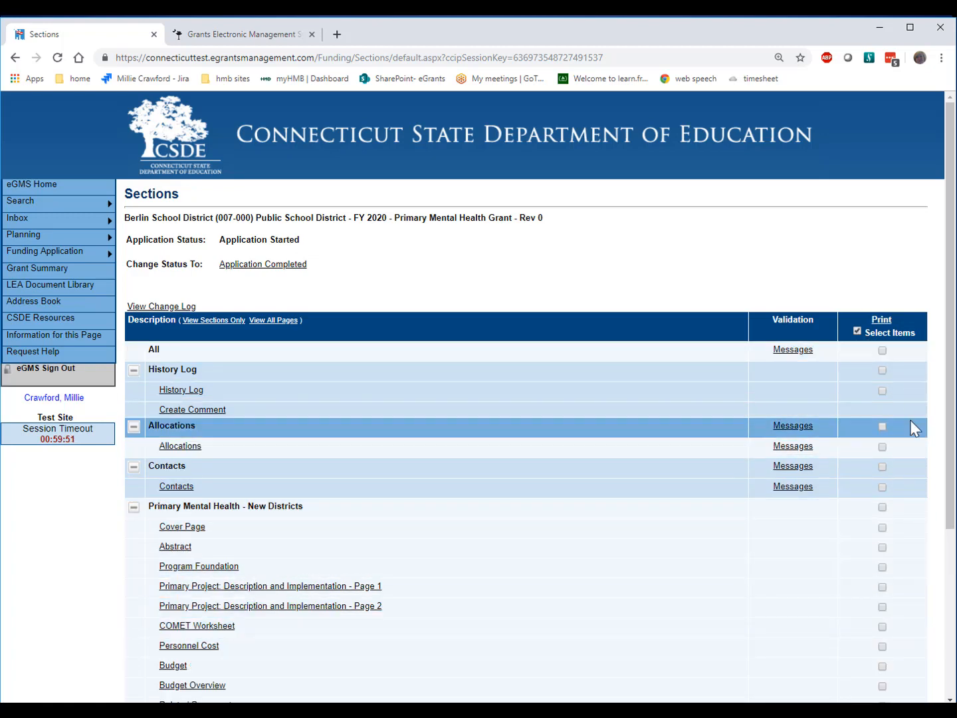
pyautogui.click(858, 332)
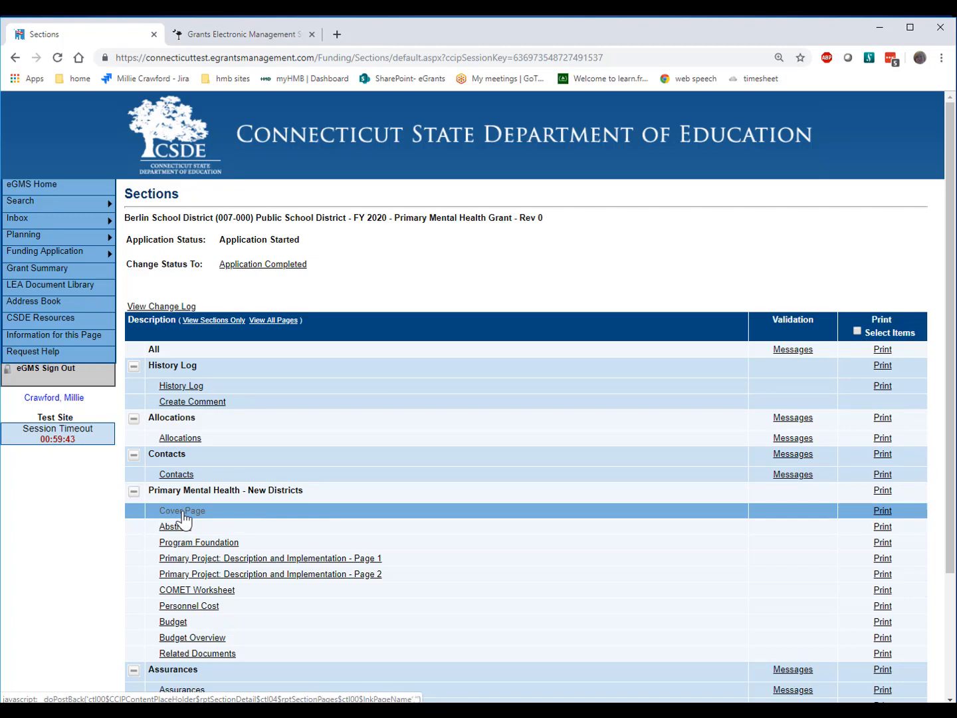
# - Examine the History Log with its save-and-go-to destinations, and the Create Comment page
pyautogui.click(186, 392)
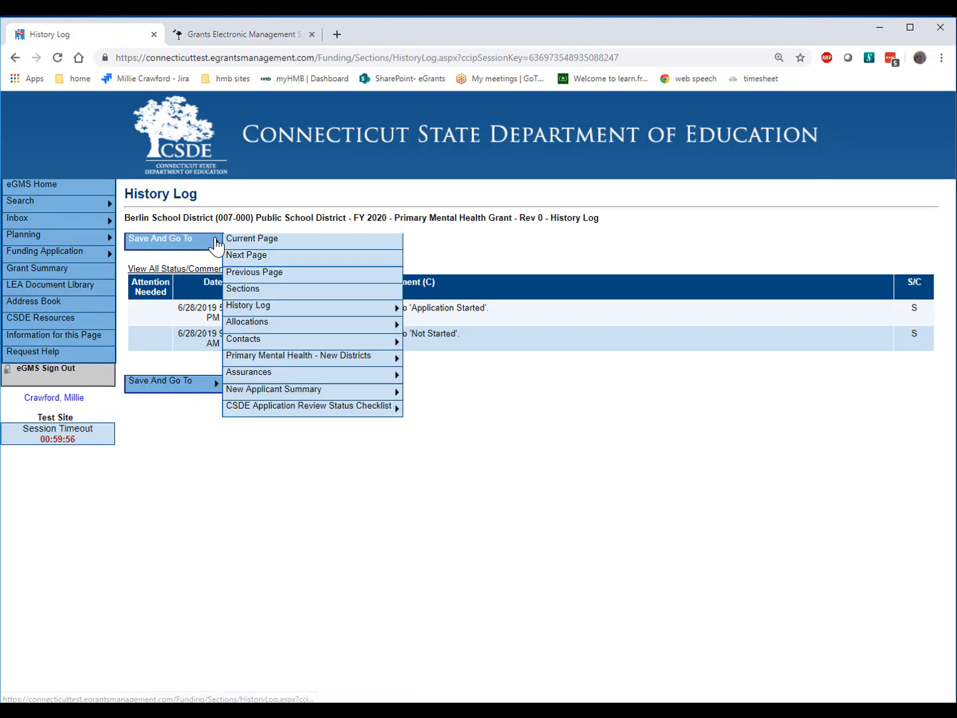
pyautogui.moveTo(213, 239)
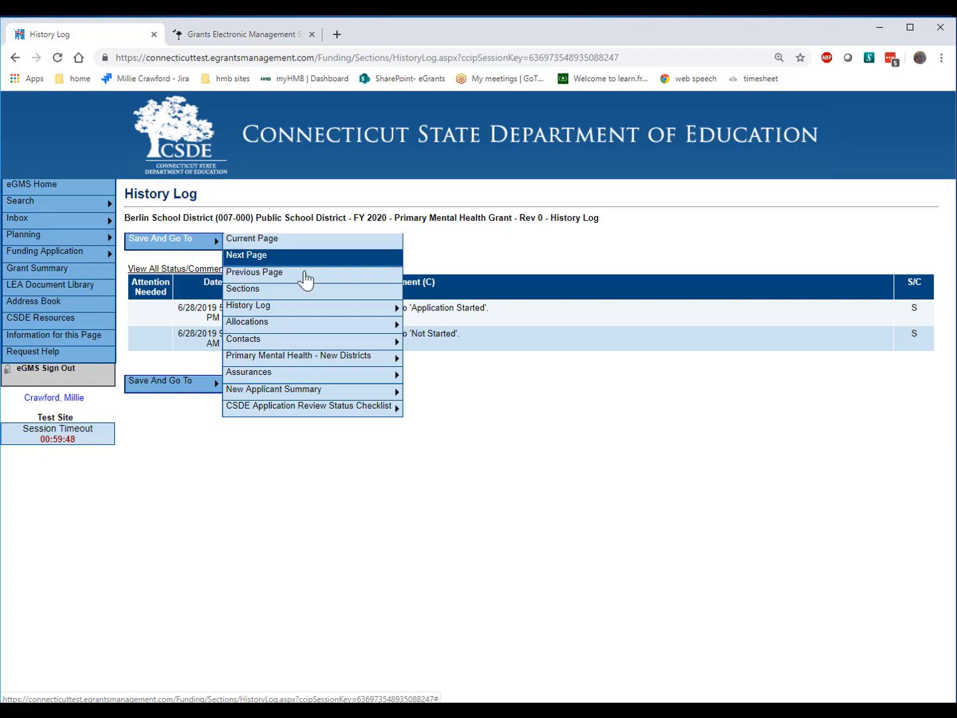
pyautogui.moveTo(306, 325)
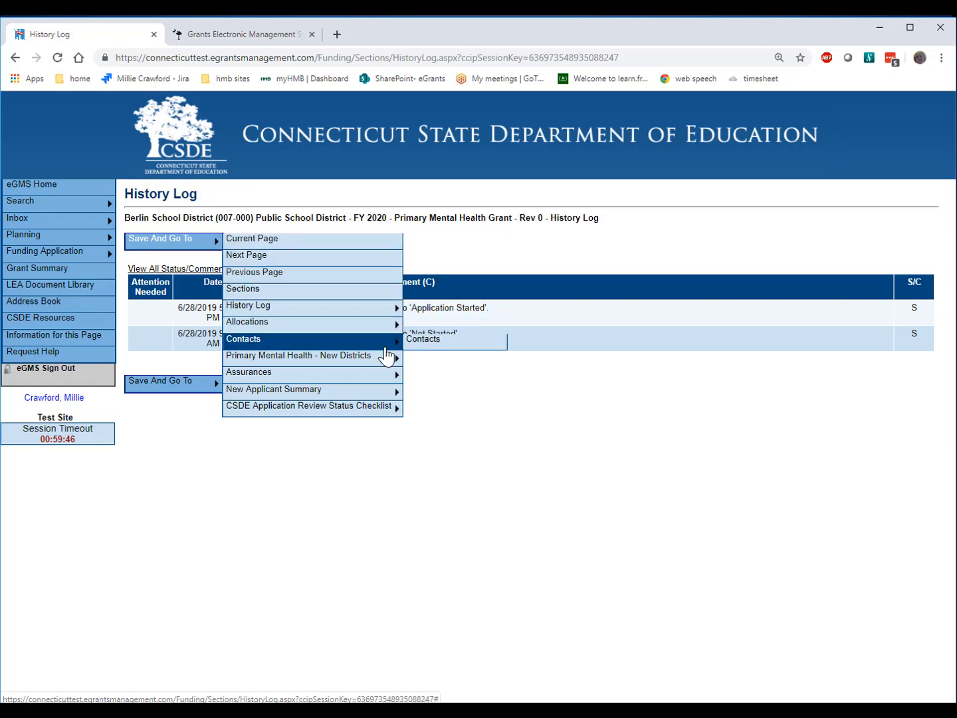
pyautogui.moveTo(388, 356)
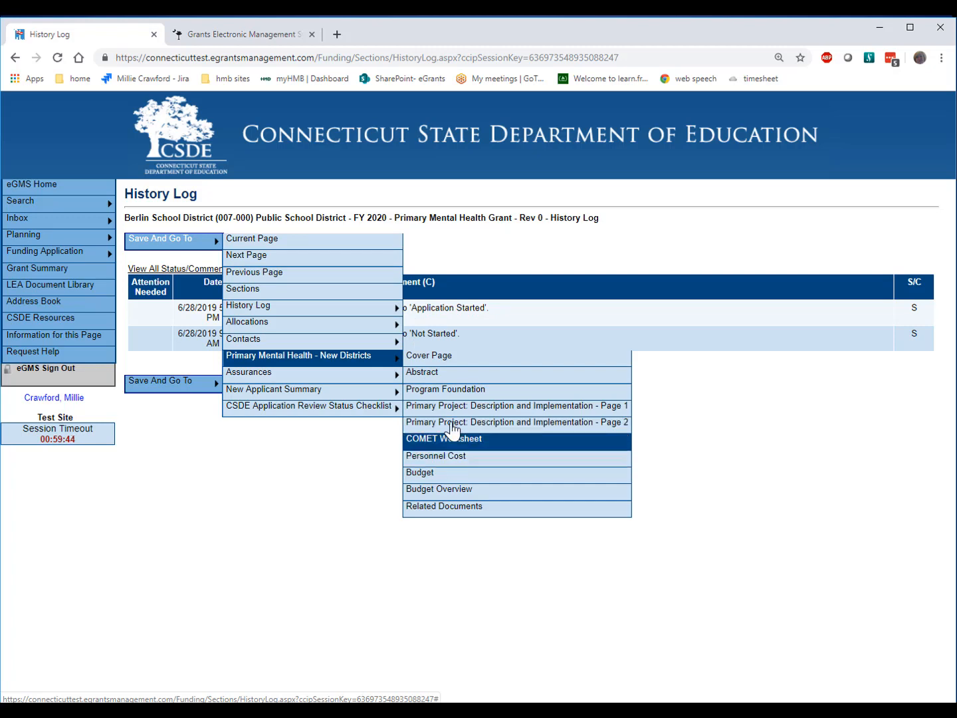
pyautogui.click(251, 292)
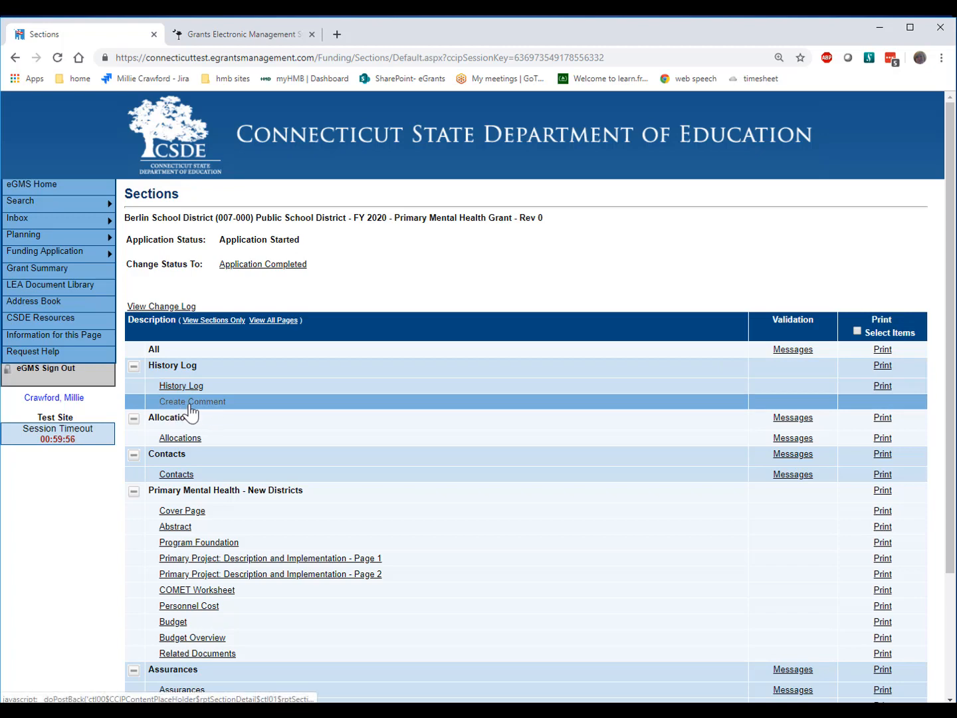
pyautogui.click(191, 402)
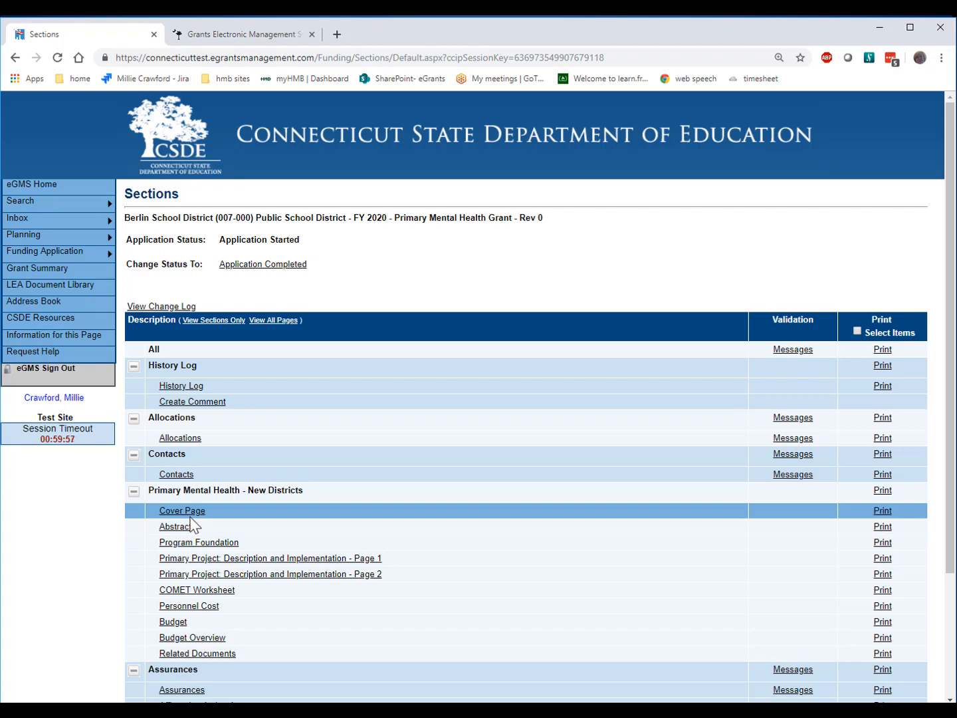
# - View the application's Allocations page and return to the Sections page
pyautogui.click(176, 440)
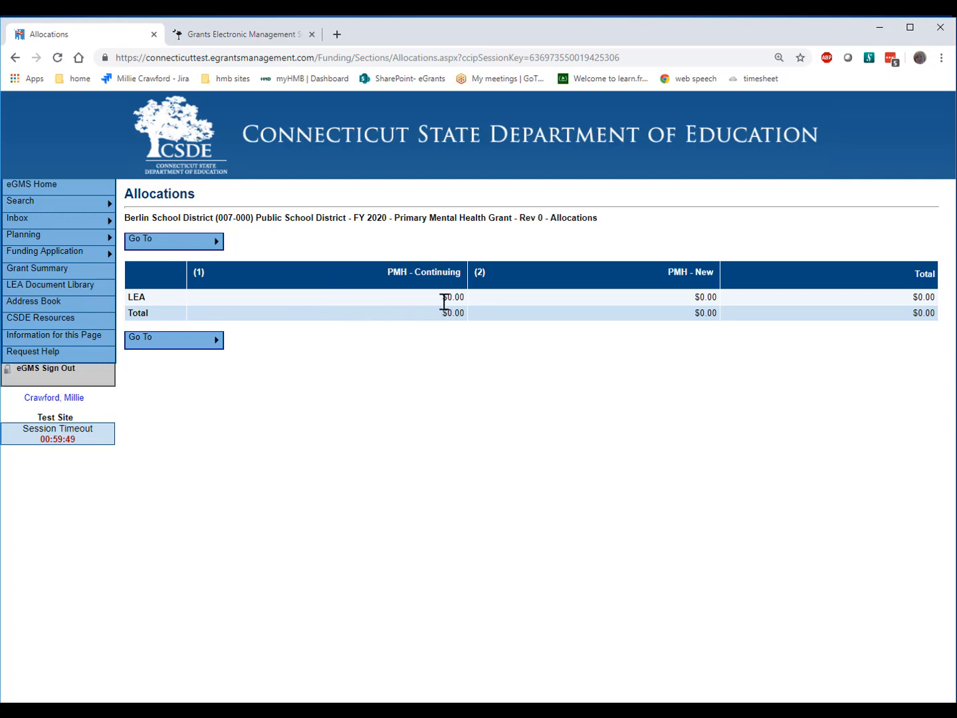
pyautogui.click(219, 246)
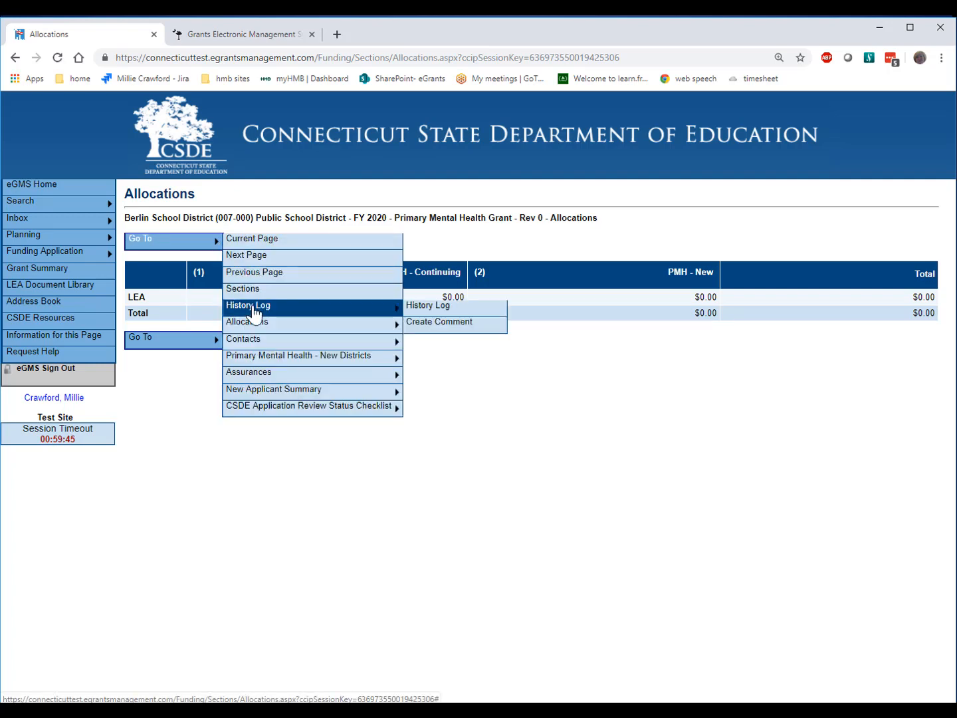
pyautogui.click(256, 293)
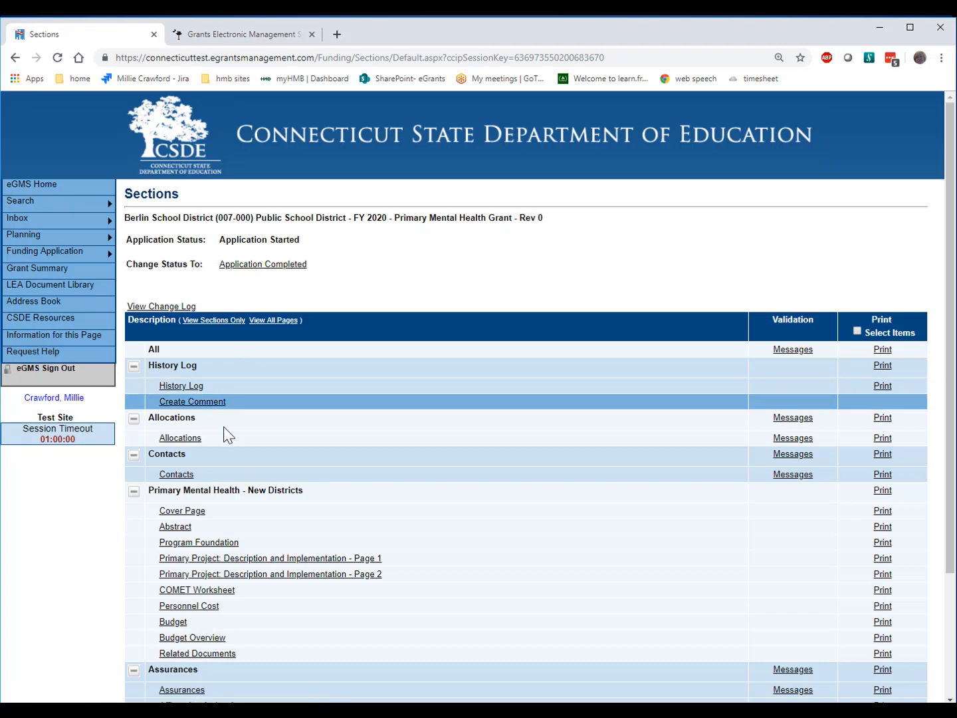
# - Examine the people available as Primary Mental Health Grant Contact on the Contacts page, and return to Sections
pyautogui.click(173, 475)
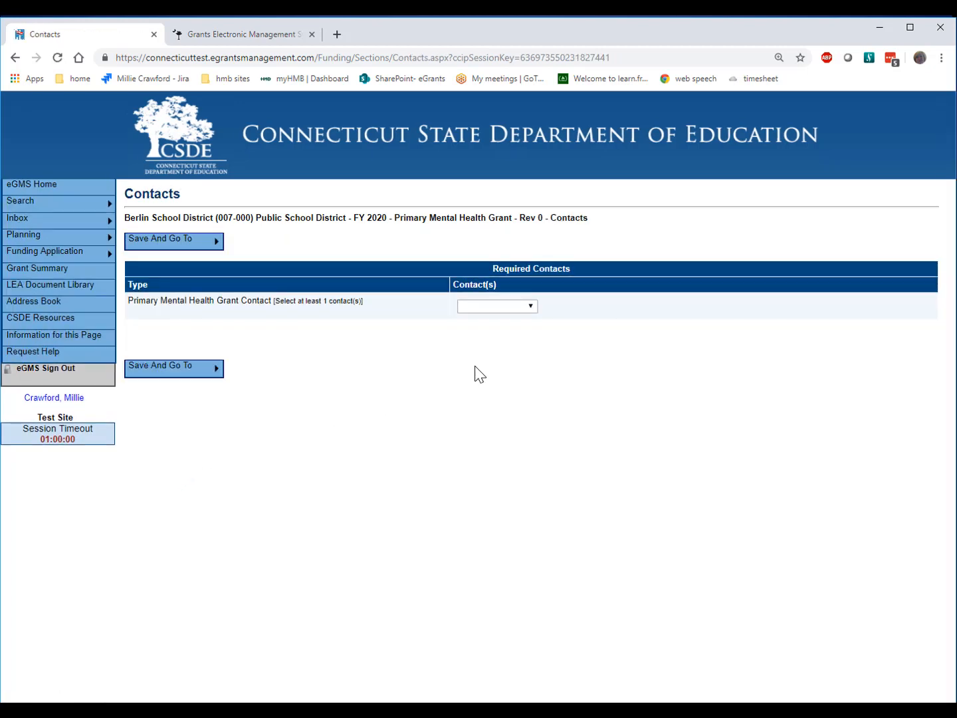
pyautogui.click(531, 307)
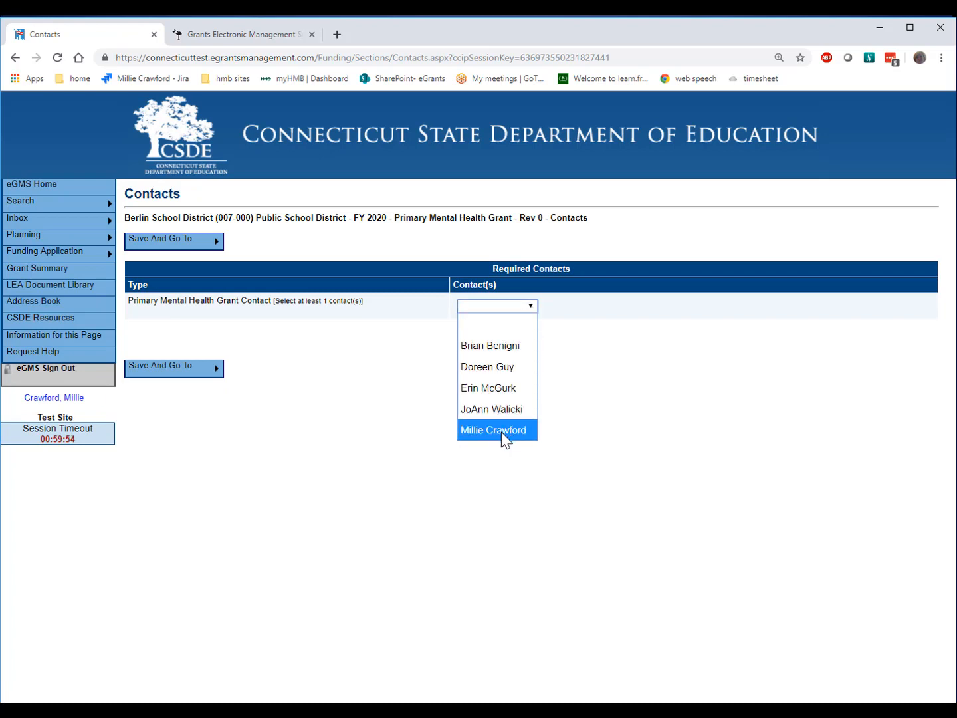
pyautogui.click(598, 359)
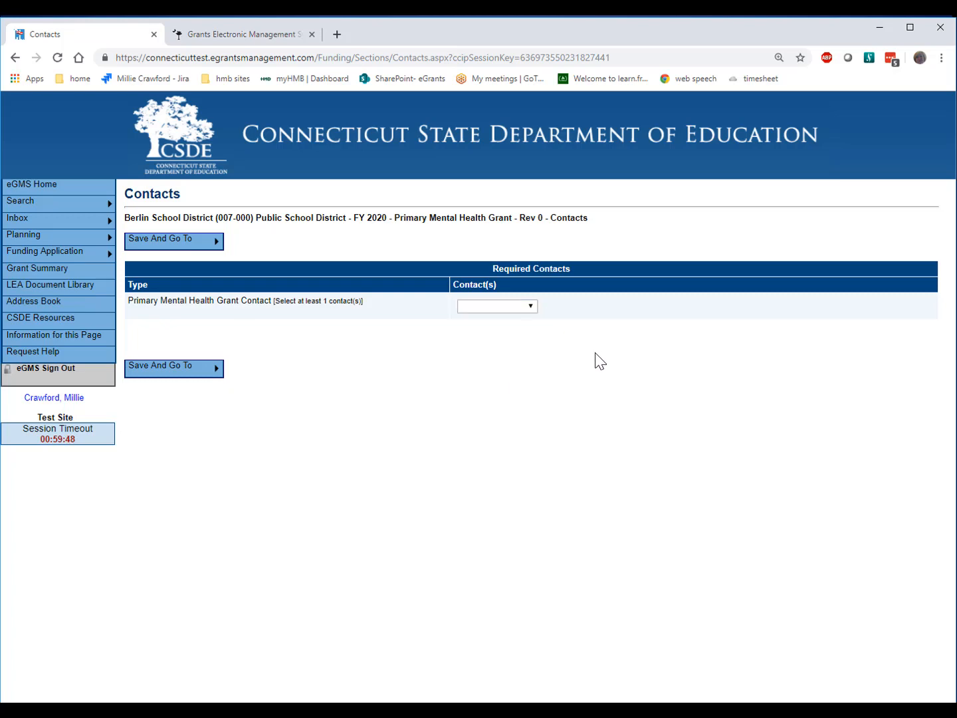
pyautogui.click(186, 242)
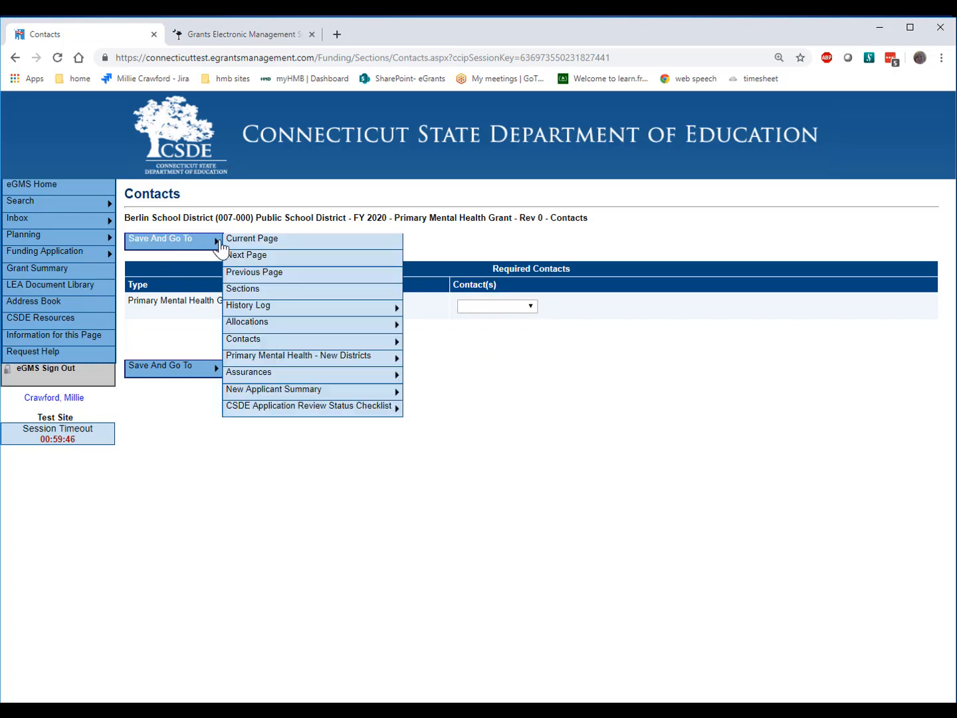
pyautogui.click(254, 290)
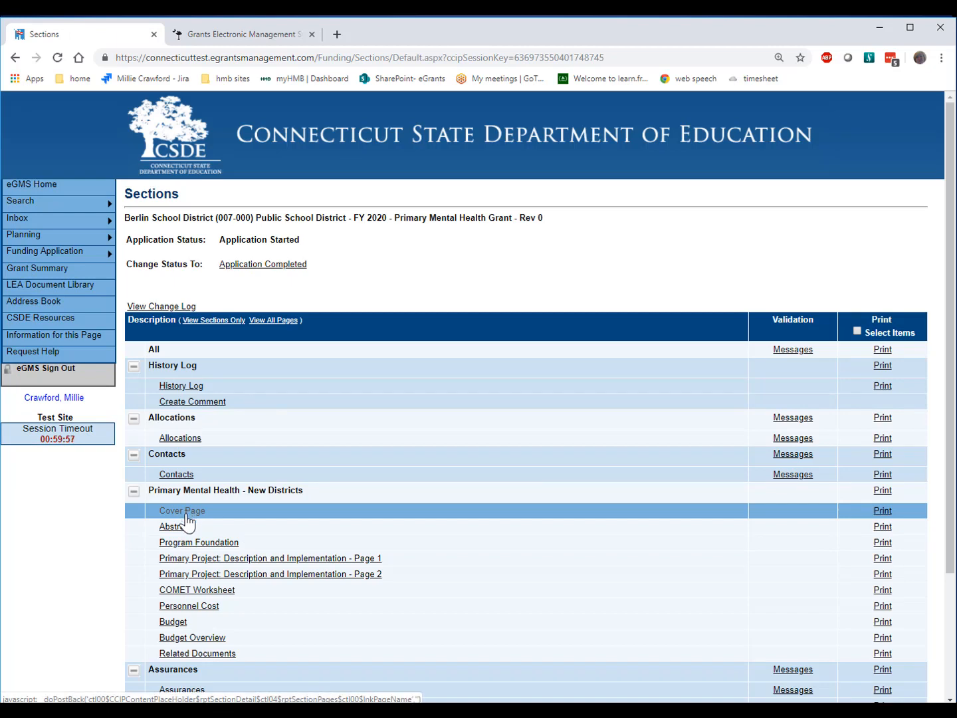
# - On the Cover Page, enter "Berlin Primary Mental Health" as the local program title and view the selectable schools
pyautogui.click(186, 514)
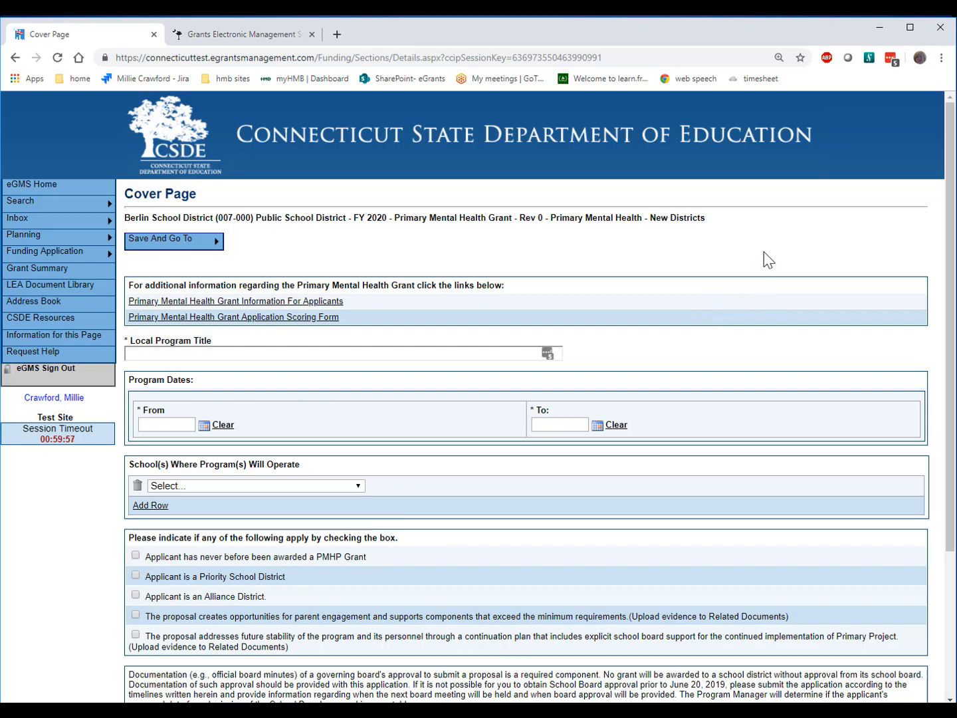
pyautogui.scroll(-1, 768, 260)
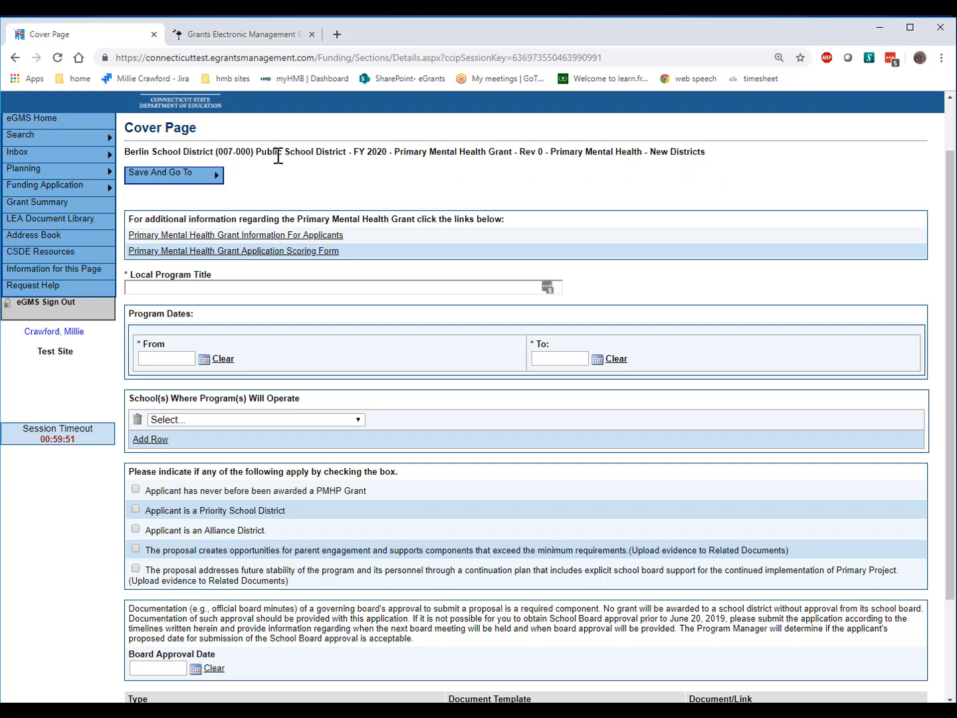
pyautogui.moveTo(219, 180)
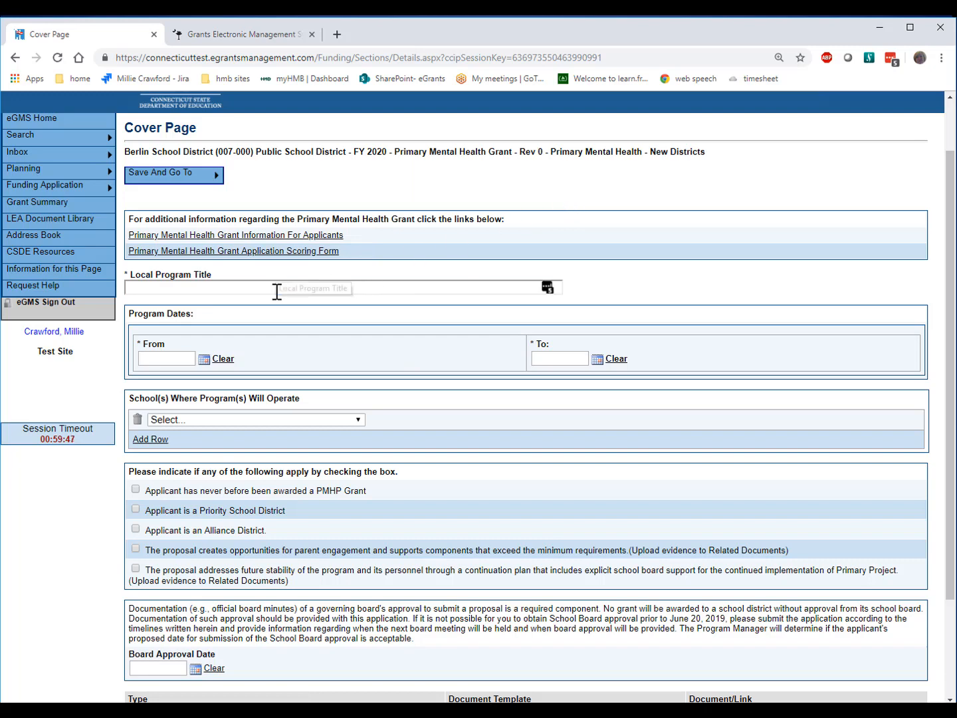
pyautogui.click(276, 287)
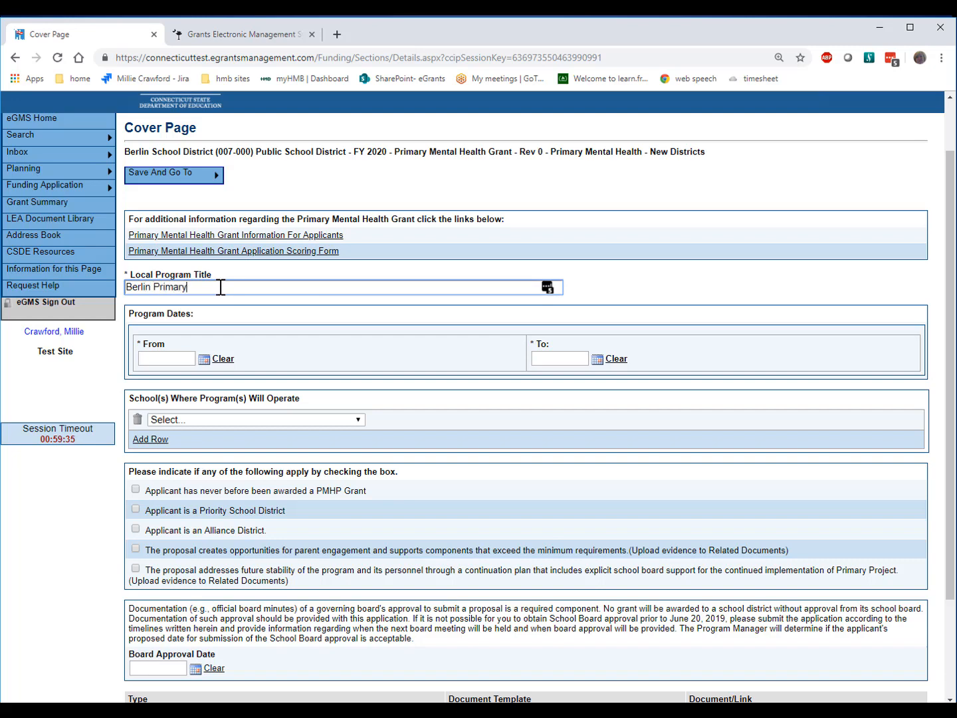
pyautogui.write('Metn')
pyautogui.click(244, 418)
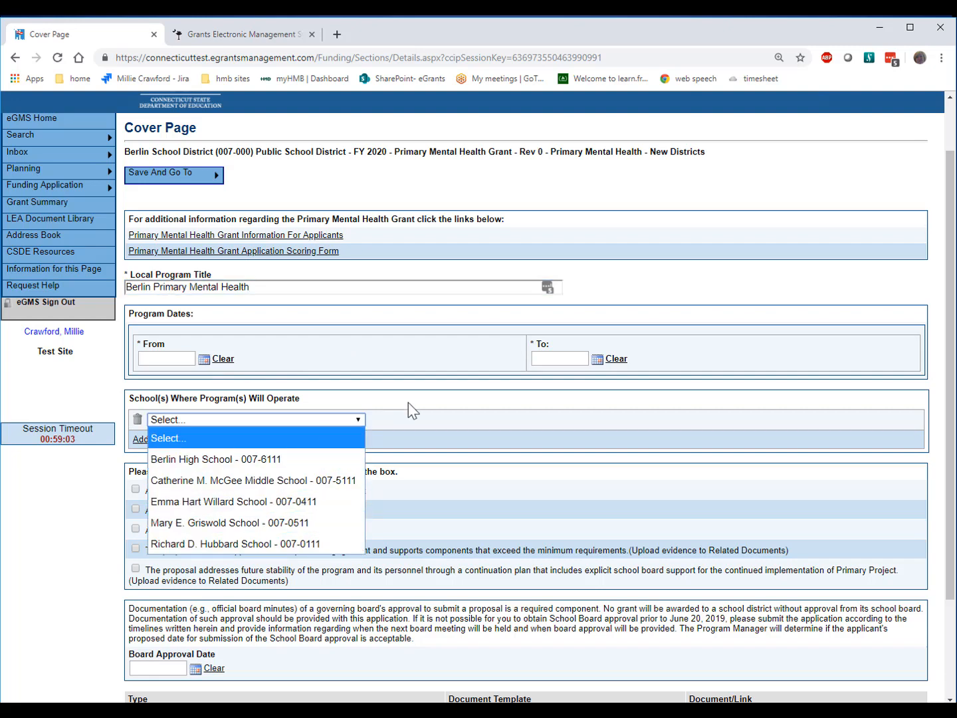
pyautogui.click(407, 420)
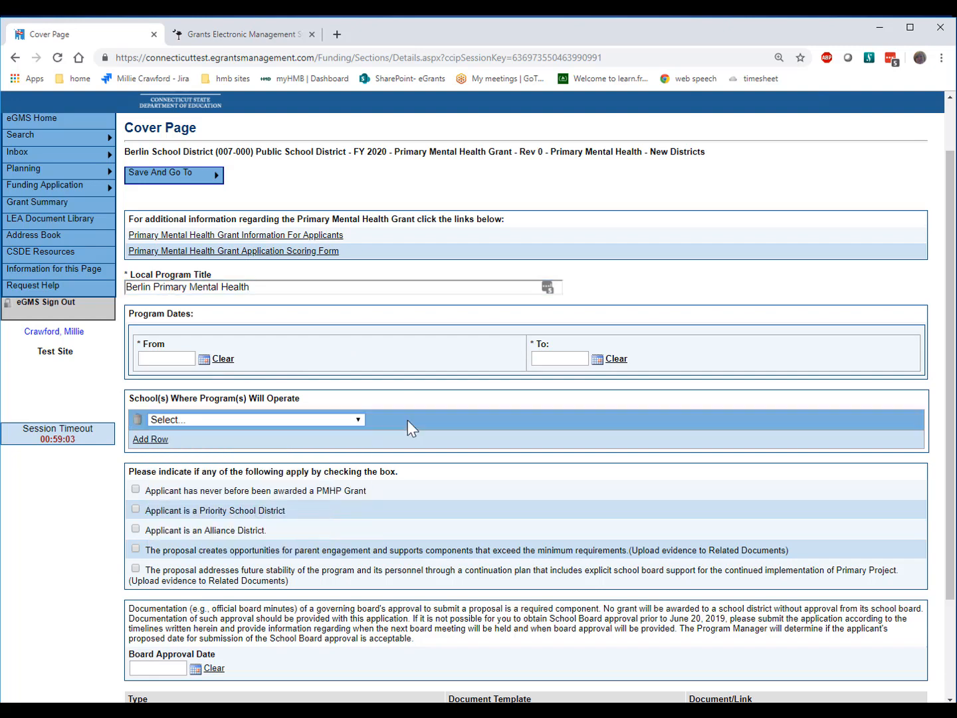
# - Mark only "Applicant is an Alliance District" among the applicant conditions on the Cover Page
pyautogui.click(135, 490)
pyautogui.click(135, 510)
pyautogui.click(137, 511)
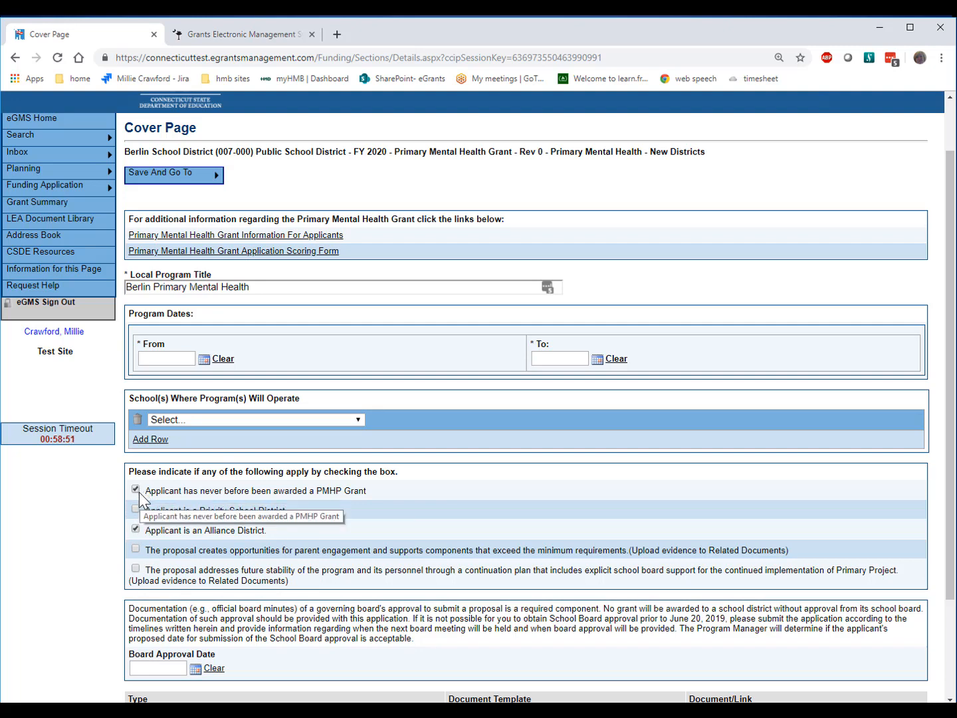
pyautogui.click(133, 489)
pyautogui.scroll(-2, 353, 628)
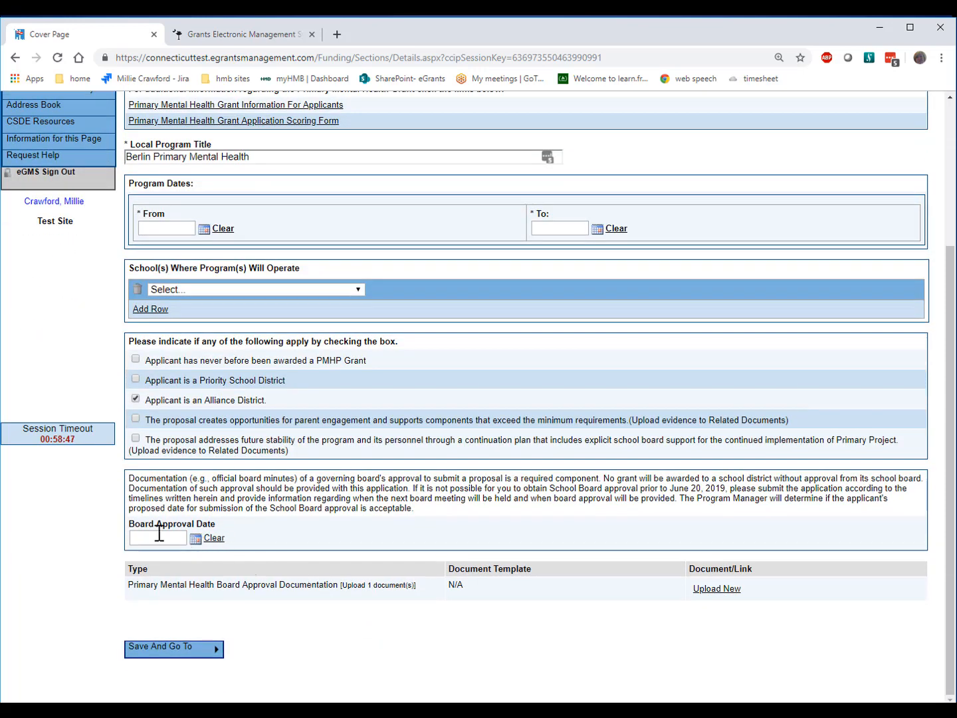
# - View the Board Approval Date calendar, and choose requirements.xlsx as the upload for the Primary Mental Health Board Approval Documentation
pyautogui.click(196, 539)
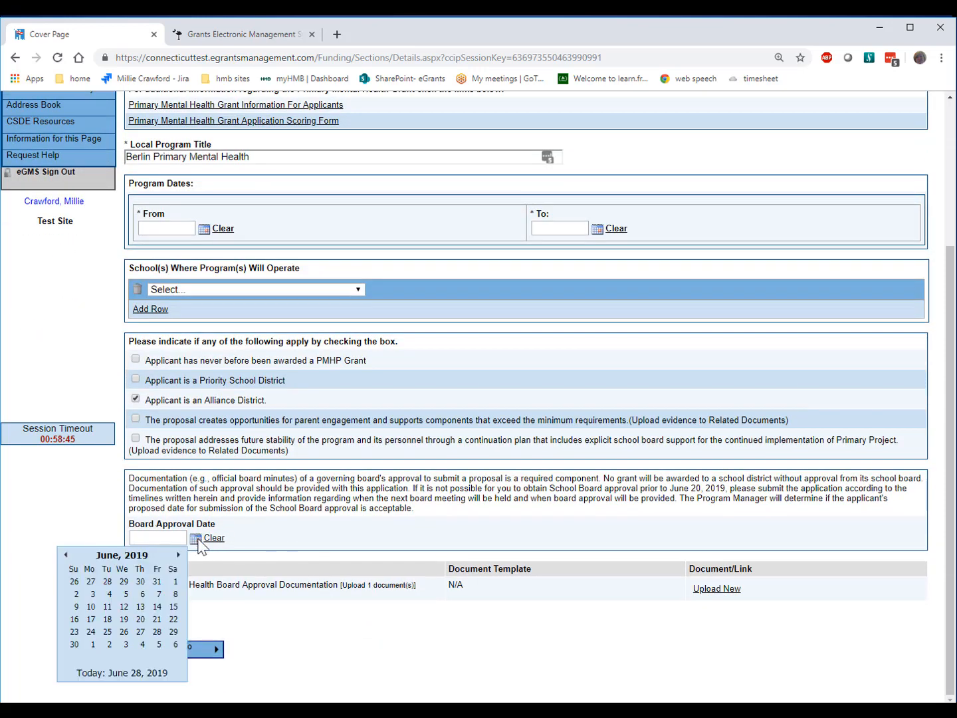
pyautogui.click(197, 541)
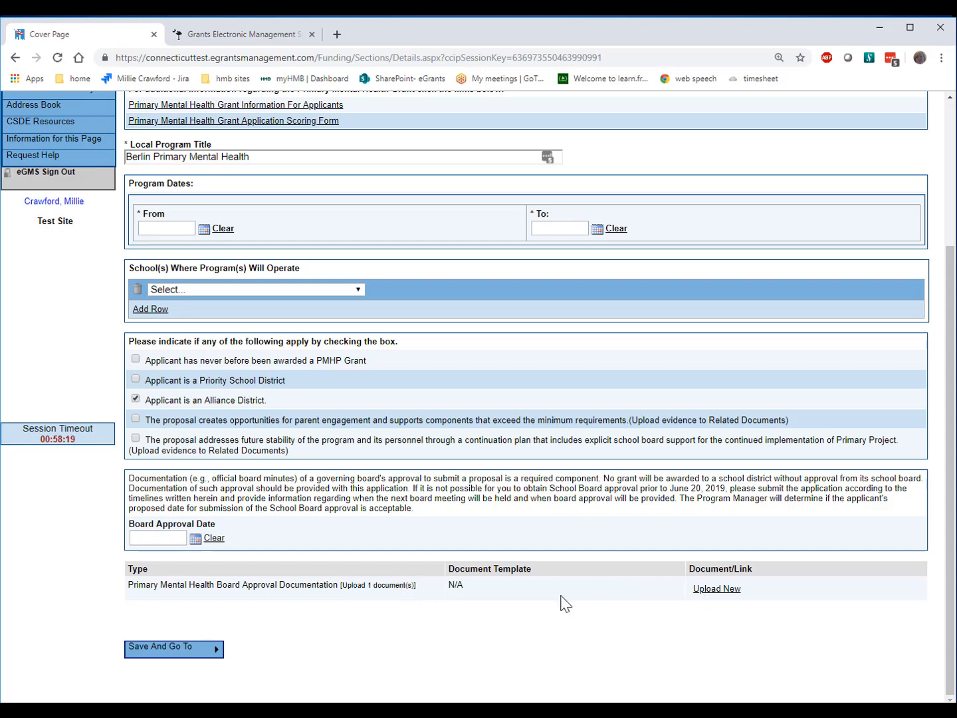
pyautogui.click(731, 590)
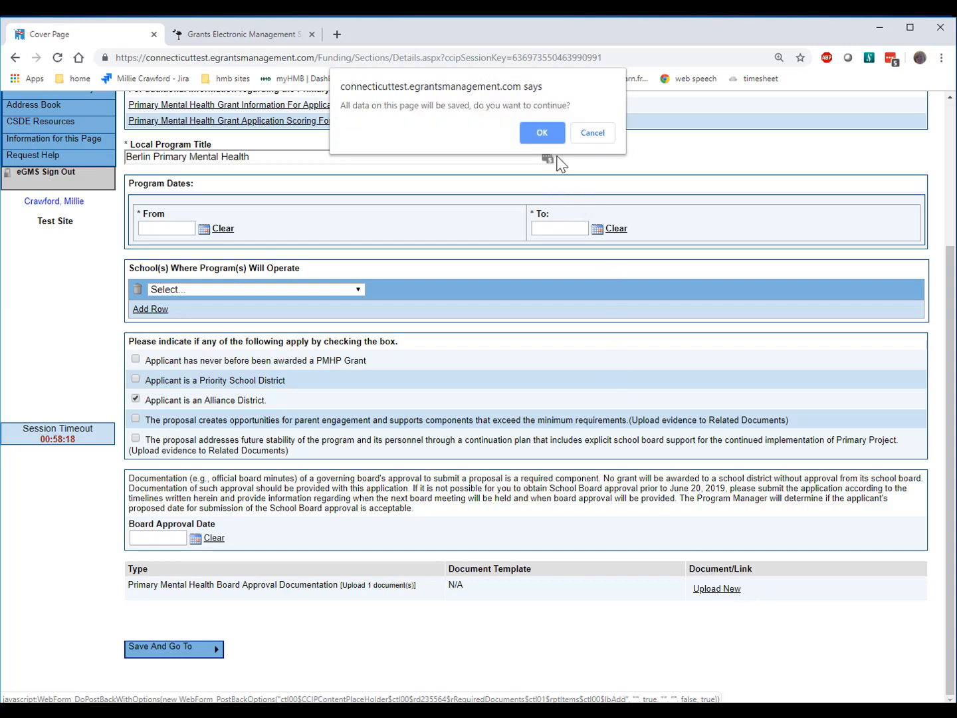
pyautogui.click(542, 133)
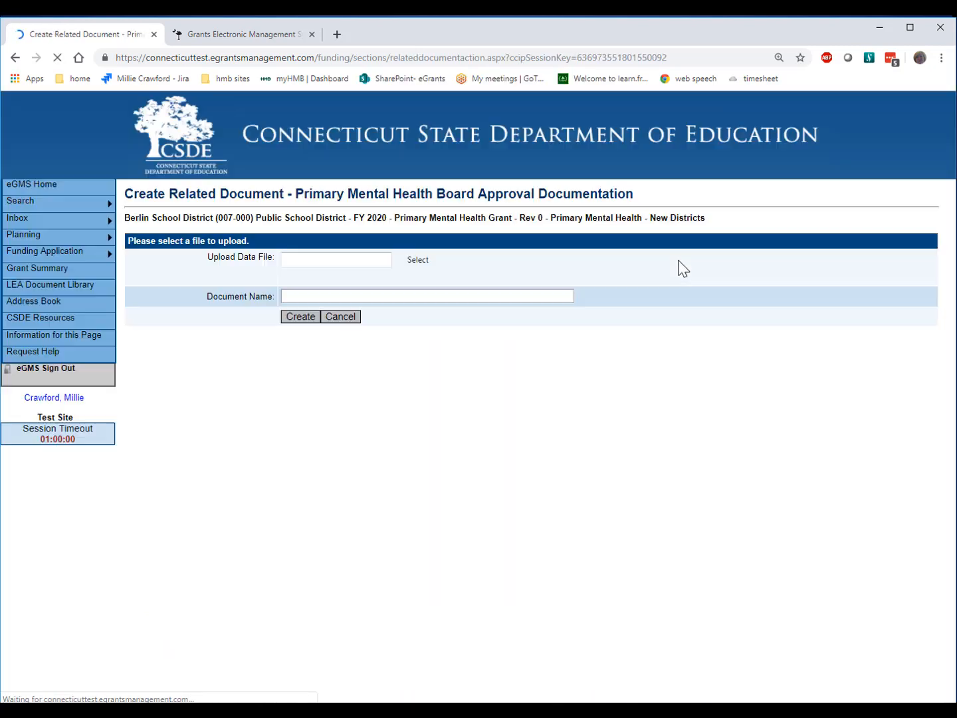
pyautogui.click(424, 261)
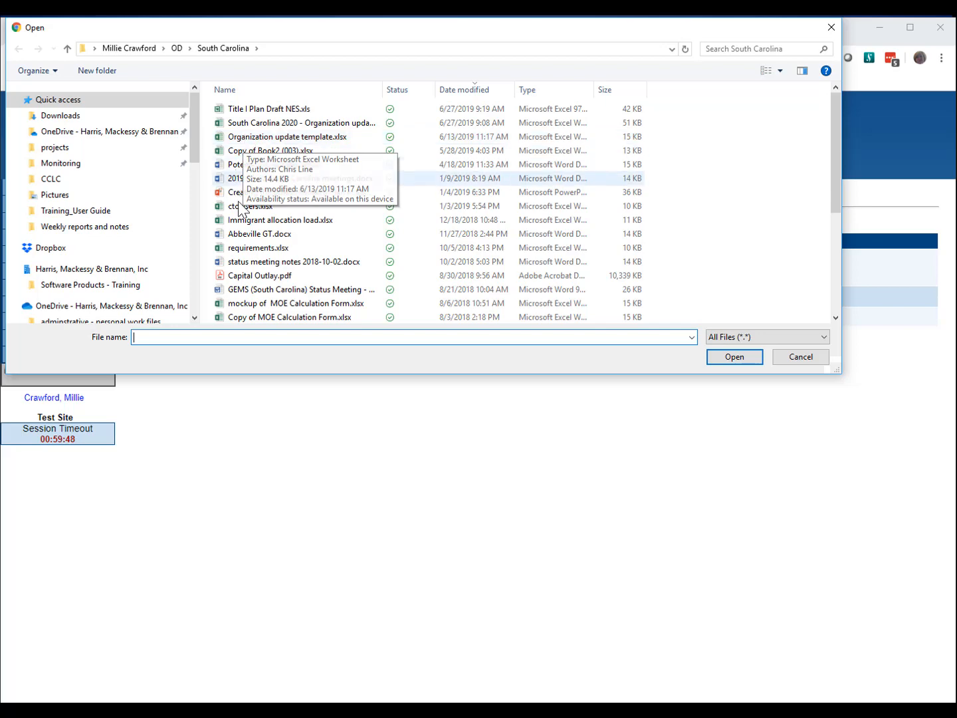
pyautogui.click(249, 250)
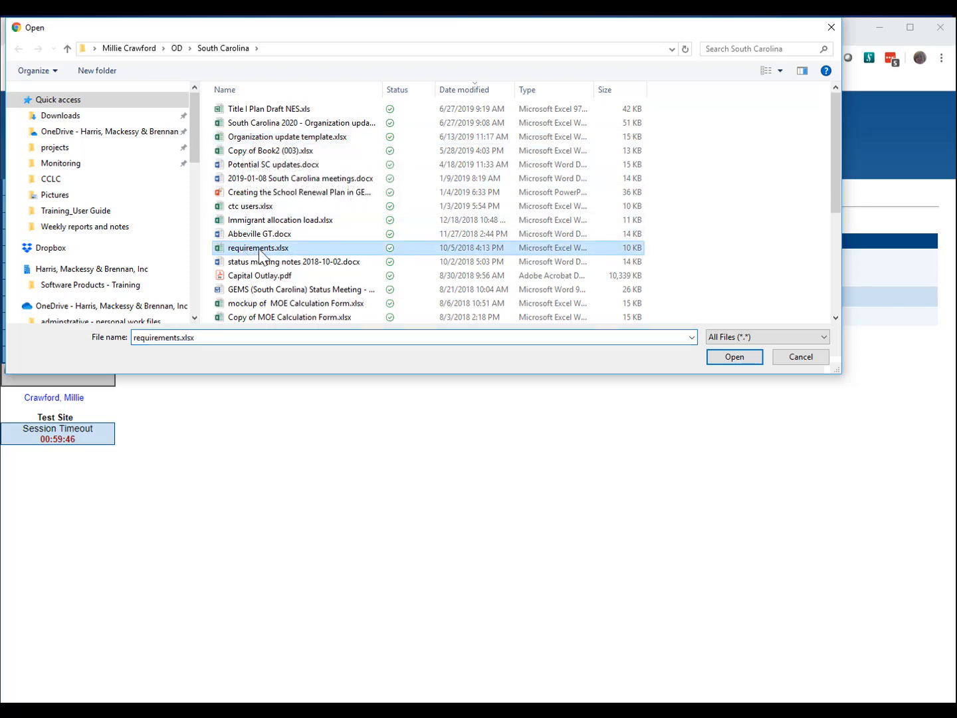
pyautogui.click(757, 360)
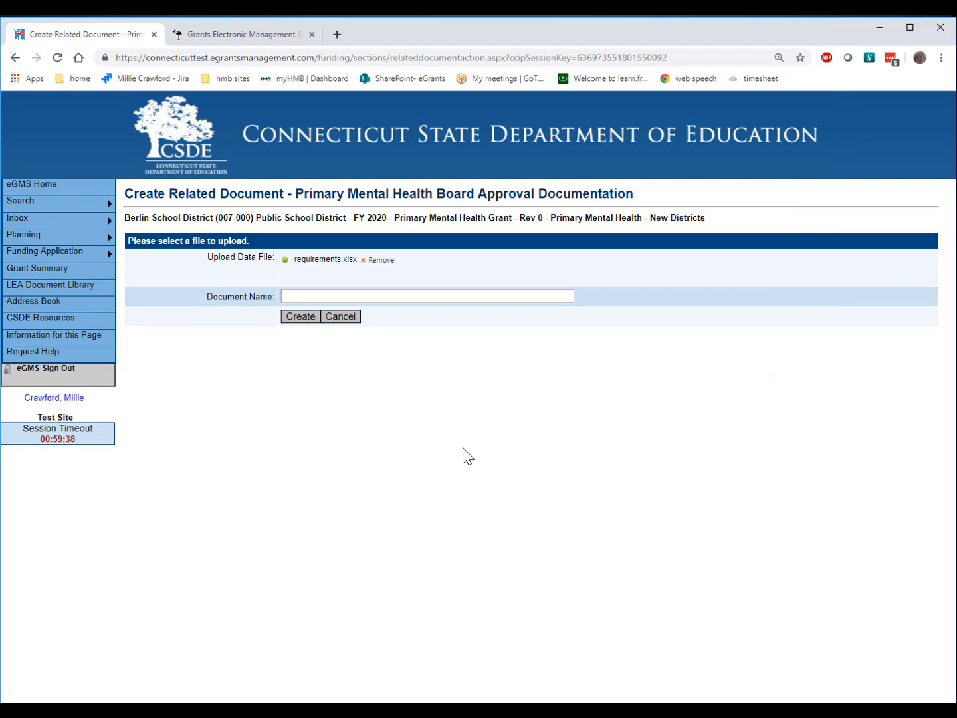
# - Name the board approval document "test" and create it as a related document on the Cover Page
pyautogui.click(330, 299)
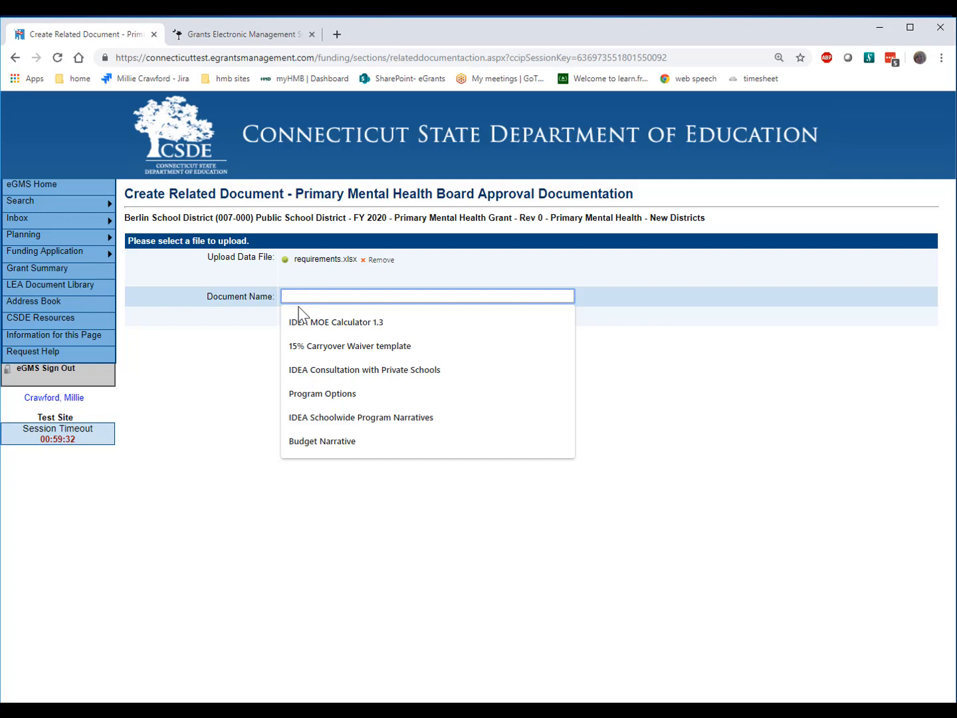
pyautogui.write('s')
pyautogui.press('BackSpace')
pyautogui.write('test')
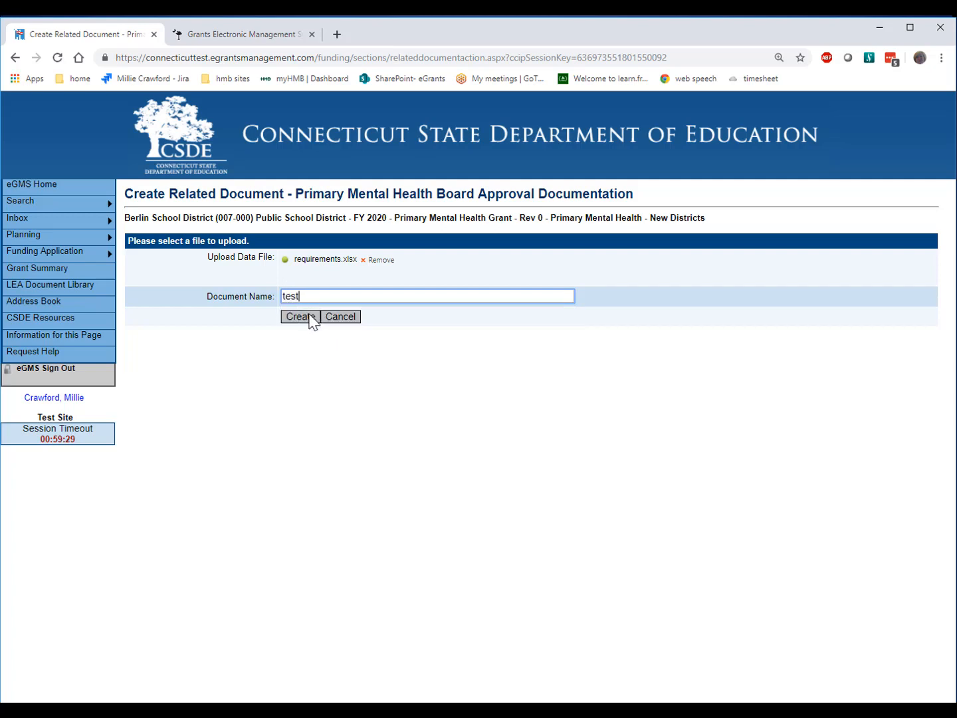
pyautogui.click(308, 317)
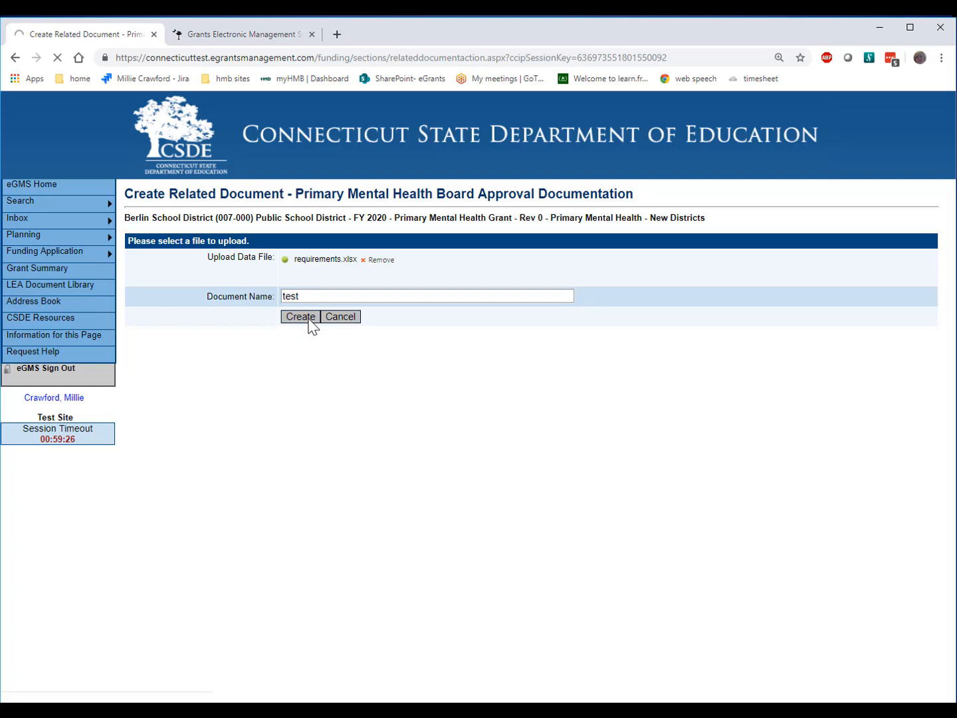
pyautogui.scroll(-3, 853, 471)
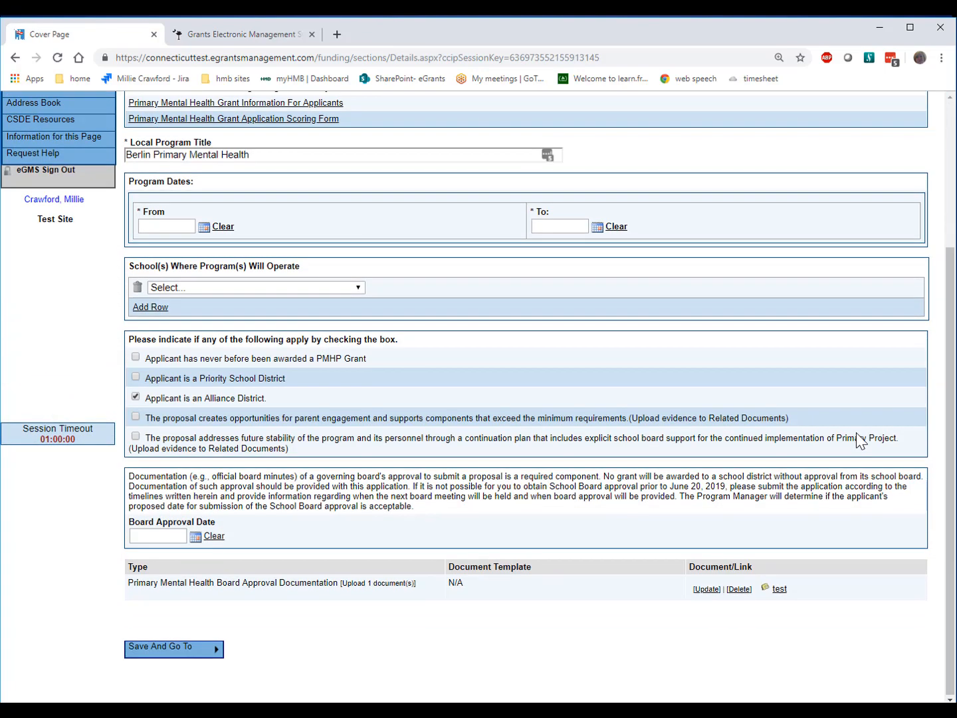
# - Delete the uploaded "test" document from the Primary Mental Health Board Approval Documentation
pyautogui.click(739, 589)
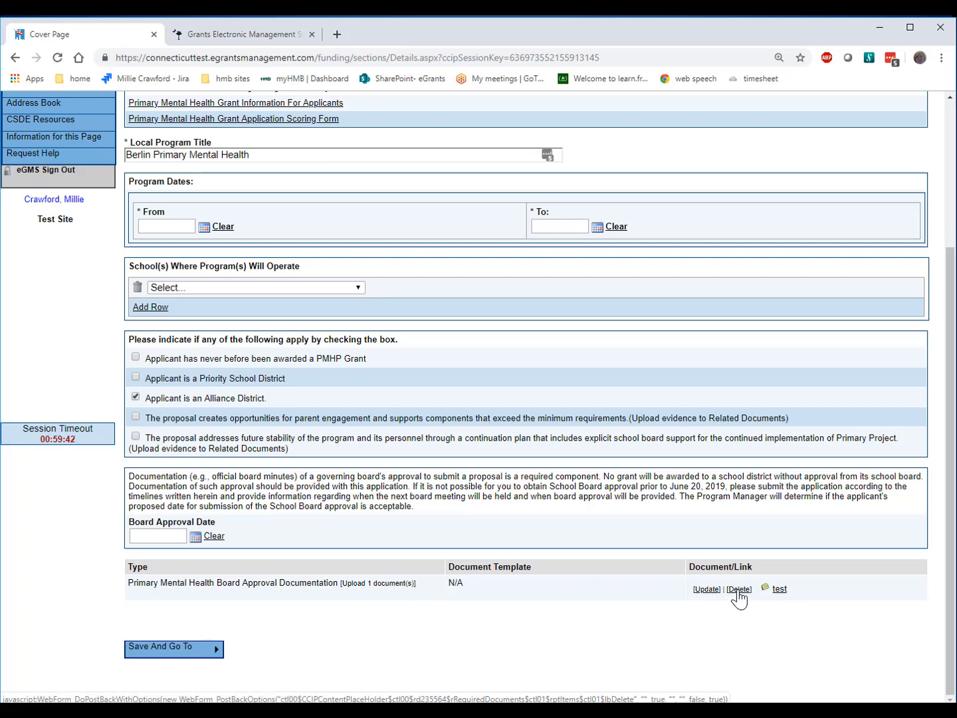
pyautogui.click(542, 134)
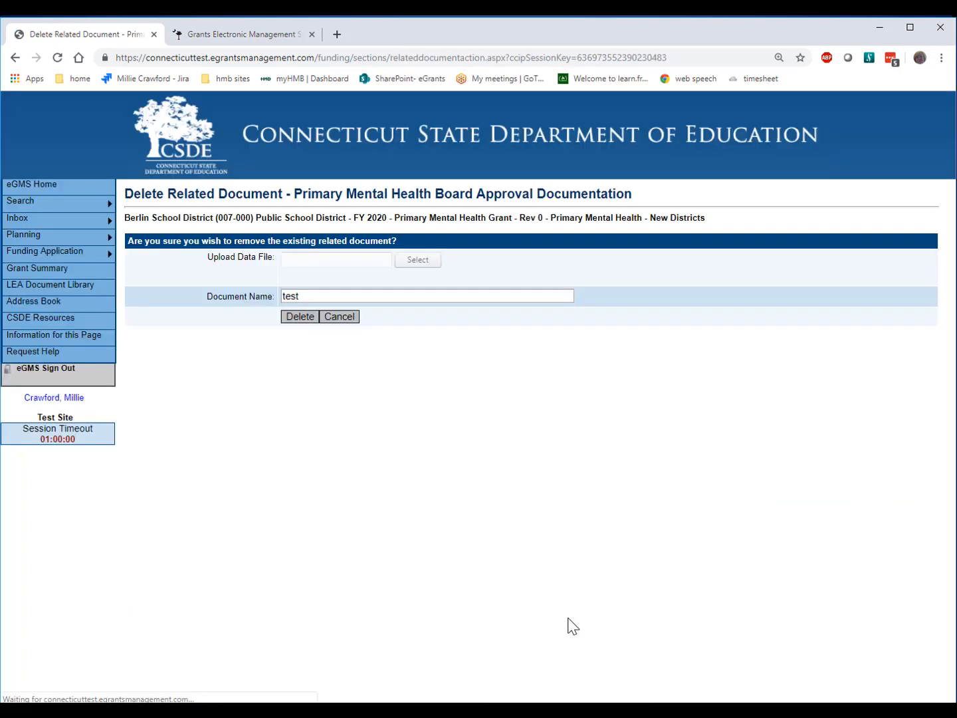
pyautogui.click(301, 317)
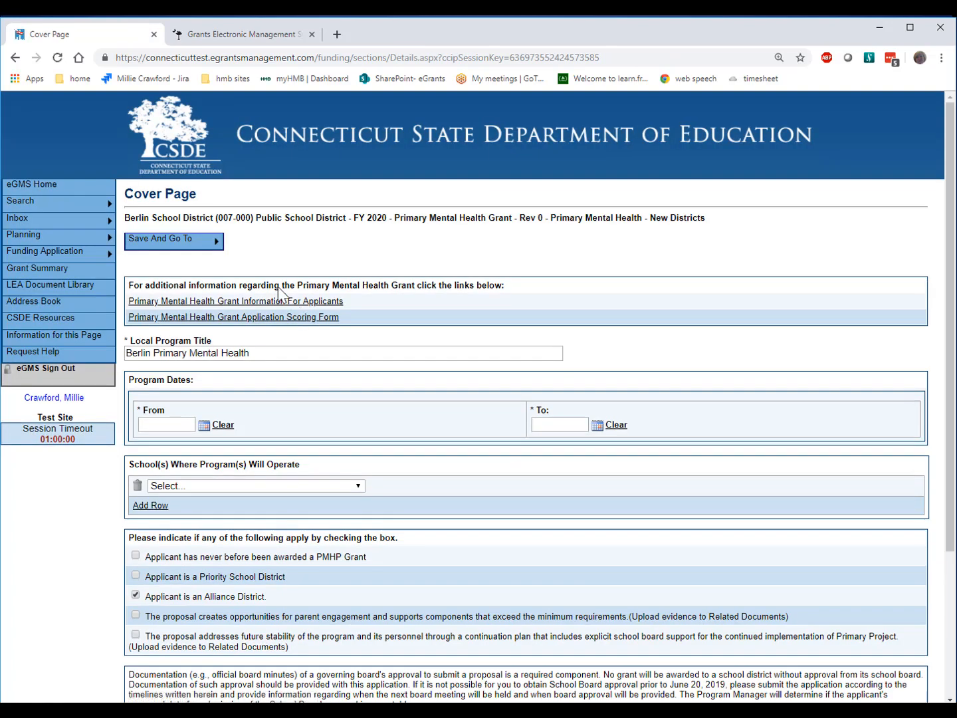
# - Save the Cover Page, continue to the Abstract, and enter "ladkfjds" and "alsfdjlasf" as a numbered list under Objectives
pyautogui.moveTo(206, 249)
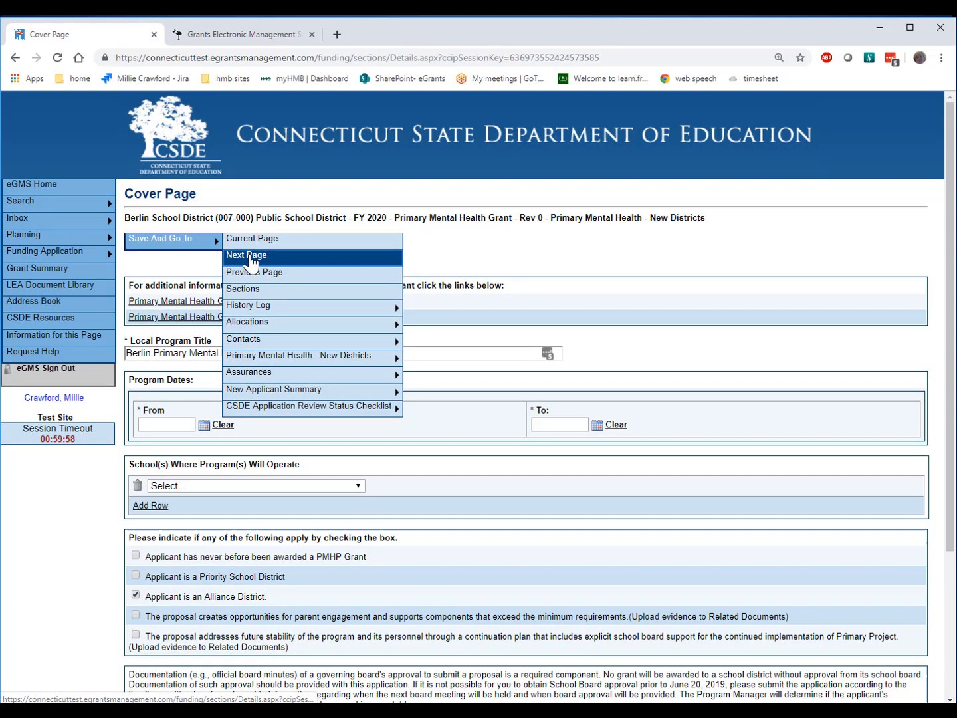
pyautogui.click(248, 255)
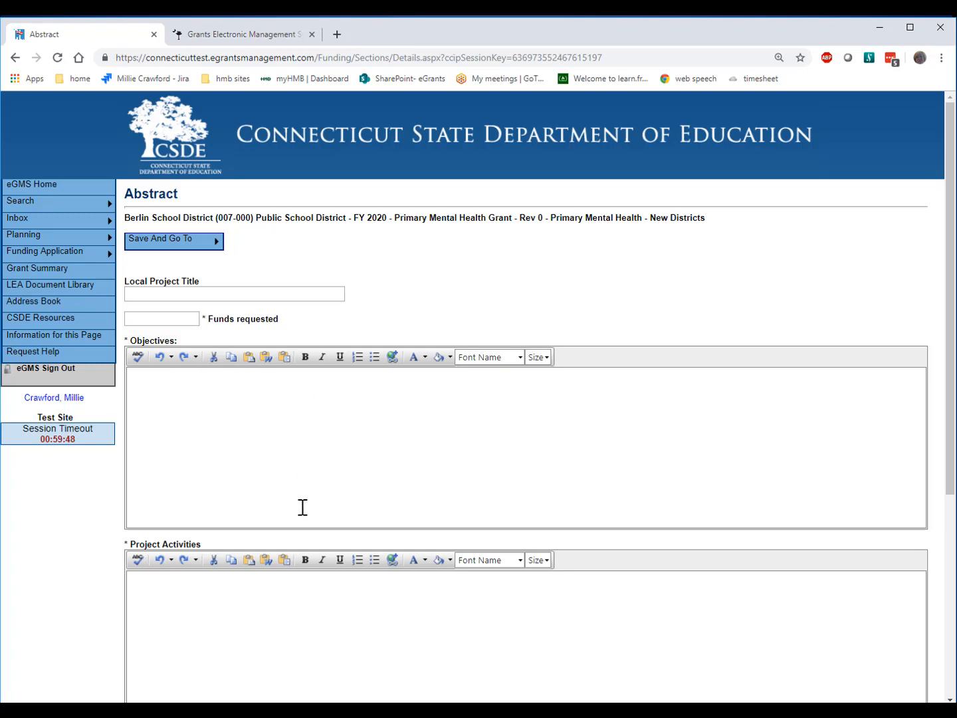
pyautogui.click(357, 360)
pyautogui.write('ladk')
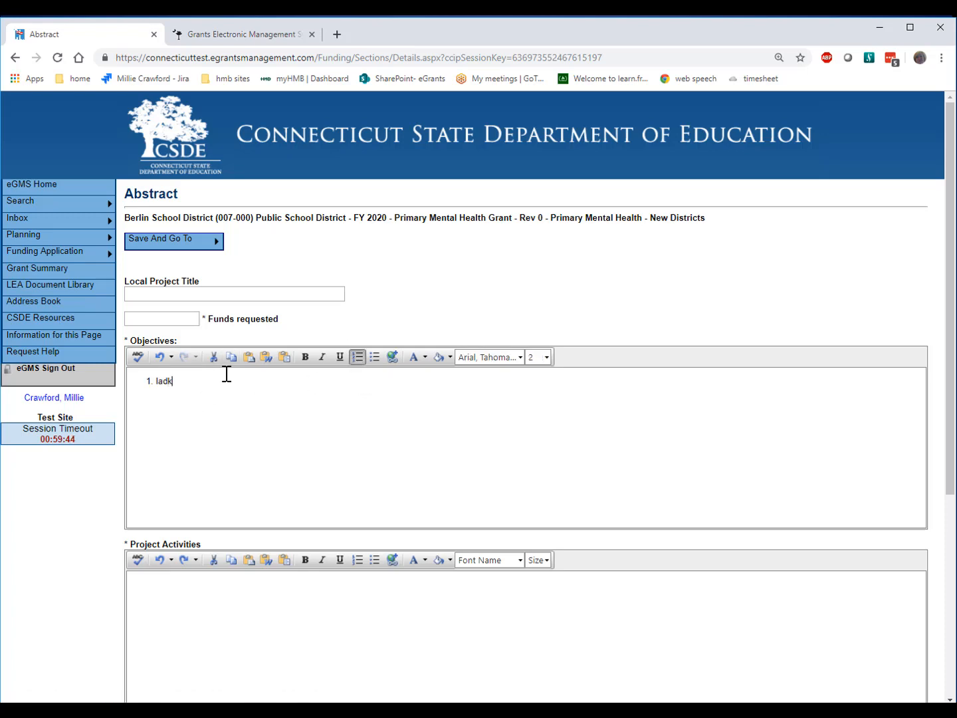
pyautogui.write('fjds')
pyautogui.press('Return')
pyautogui.write('alsfdjlasf')
# - Set the Objectives text color to red, then save the Abstract and return to the Sections page
pyautogui.click(412, 358)
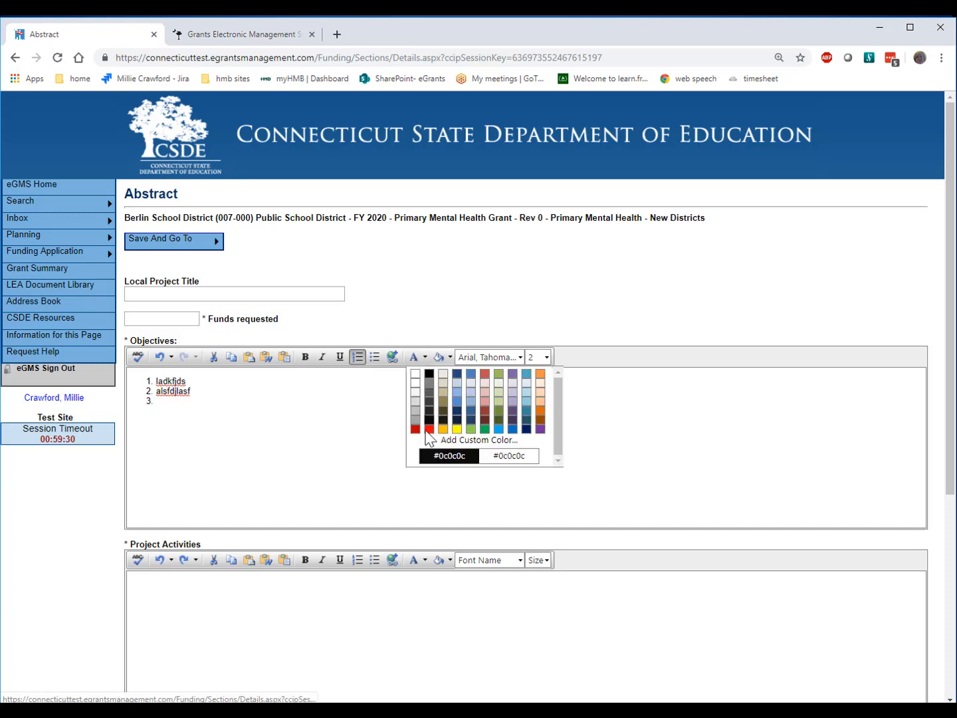
pyautogui.click(429, 428)
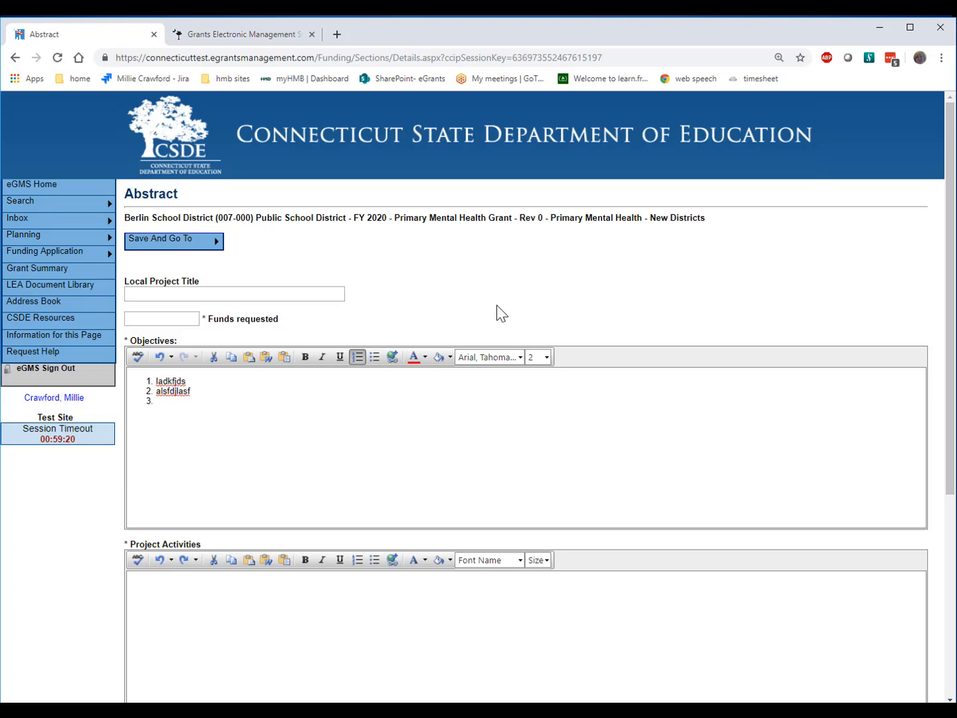
pyautogui.scroll(-5, 453, 330)
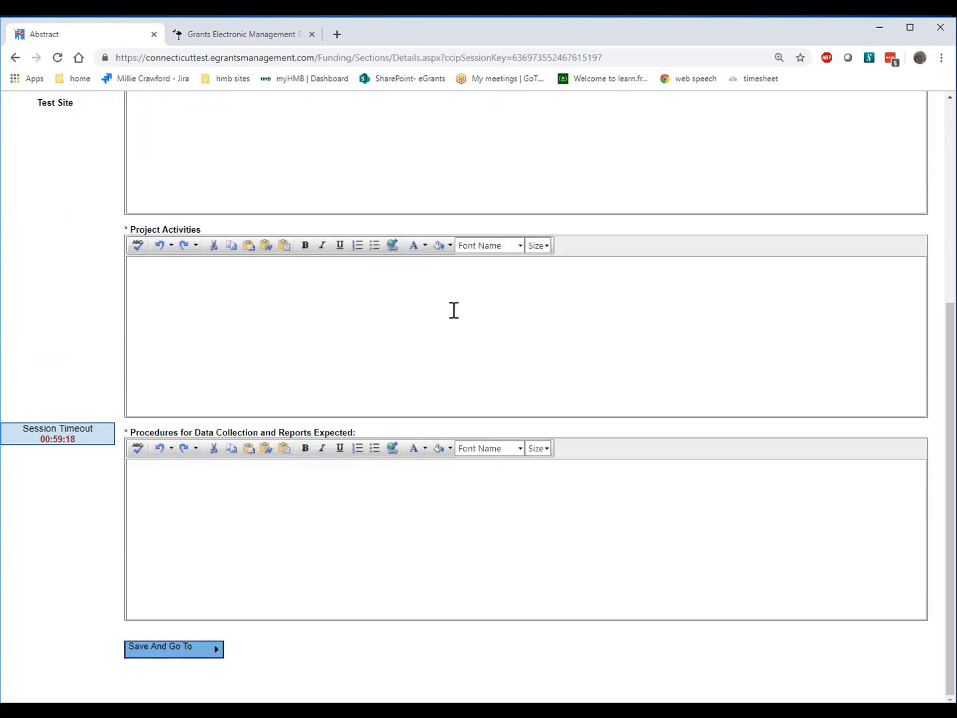
pyautogui.moveTo(203, 660)
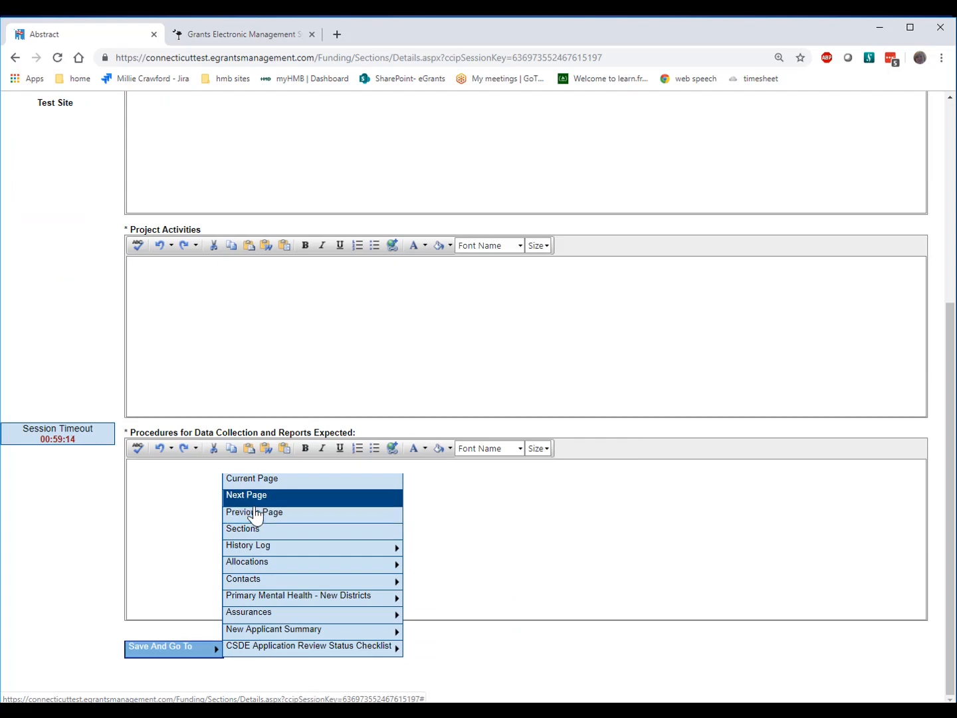
pyautogui.click(255, 535)
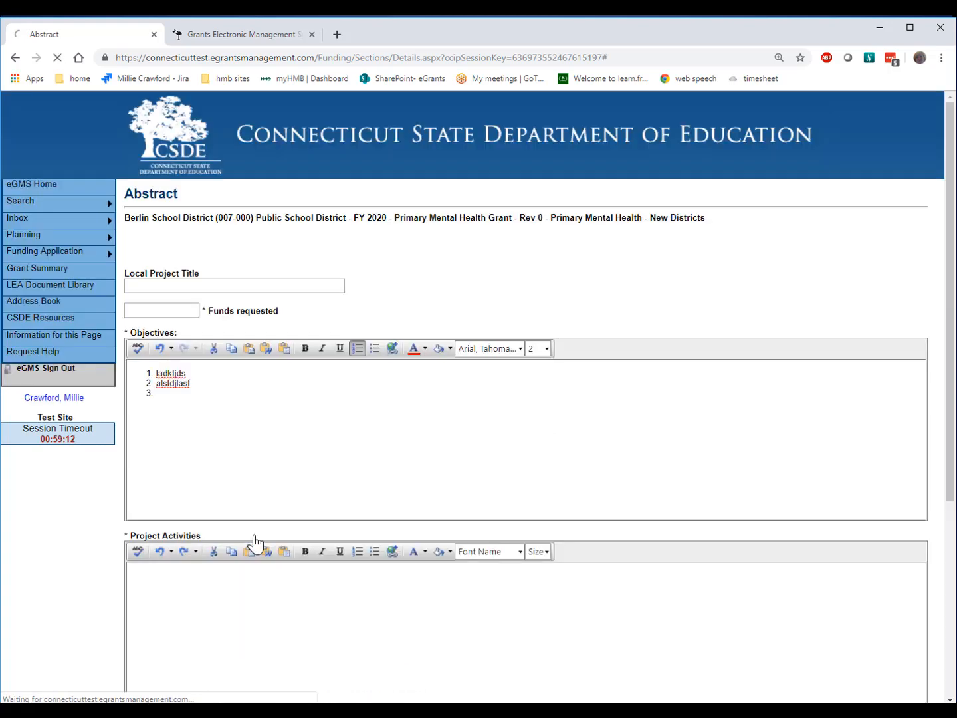
# - Open the Budget and start a new budget detail for object 100 - Personal Services > Salaries
pyautogui.scroll(-2, 489, 468)
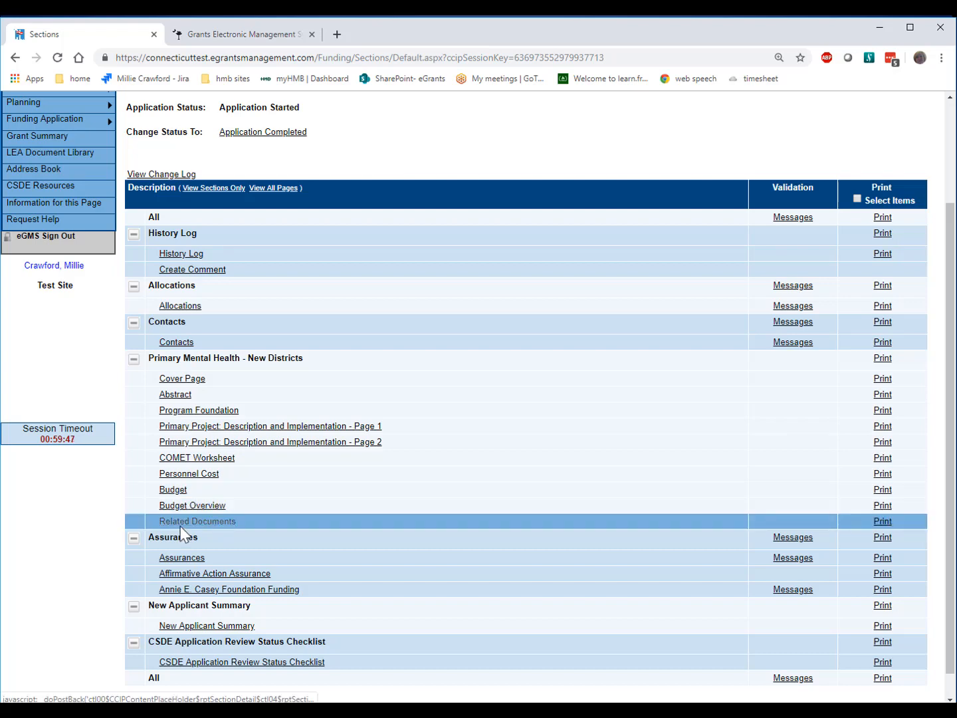
pyautogui.click(172, 494)
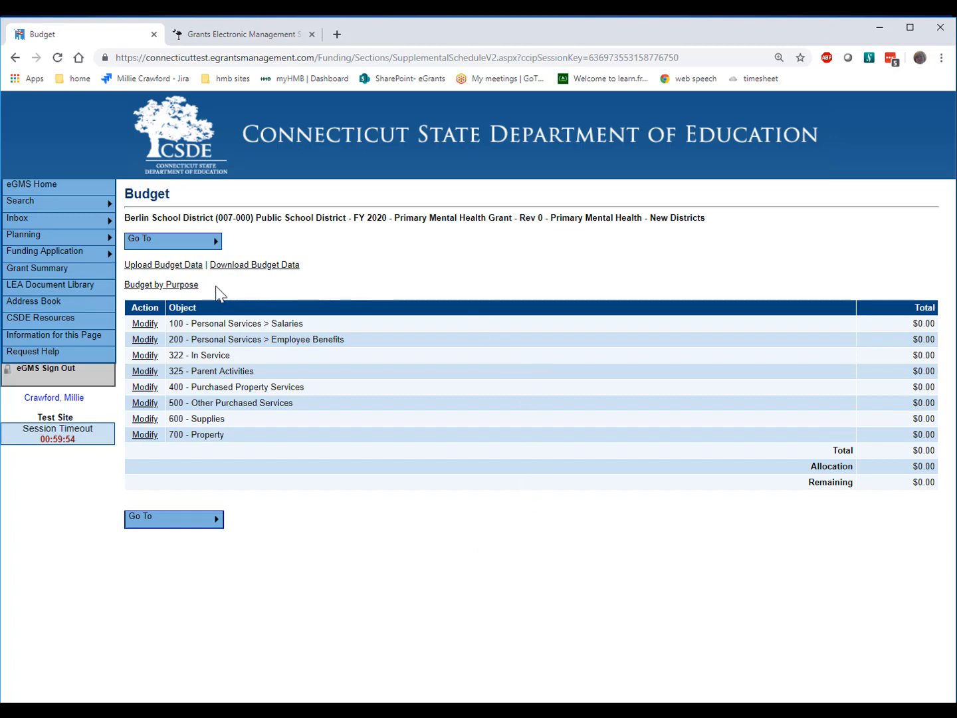
pyautogui.click(143, 326)
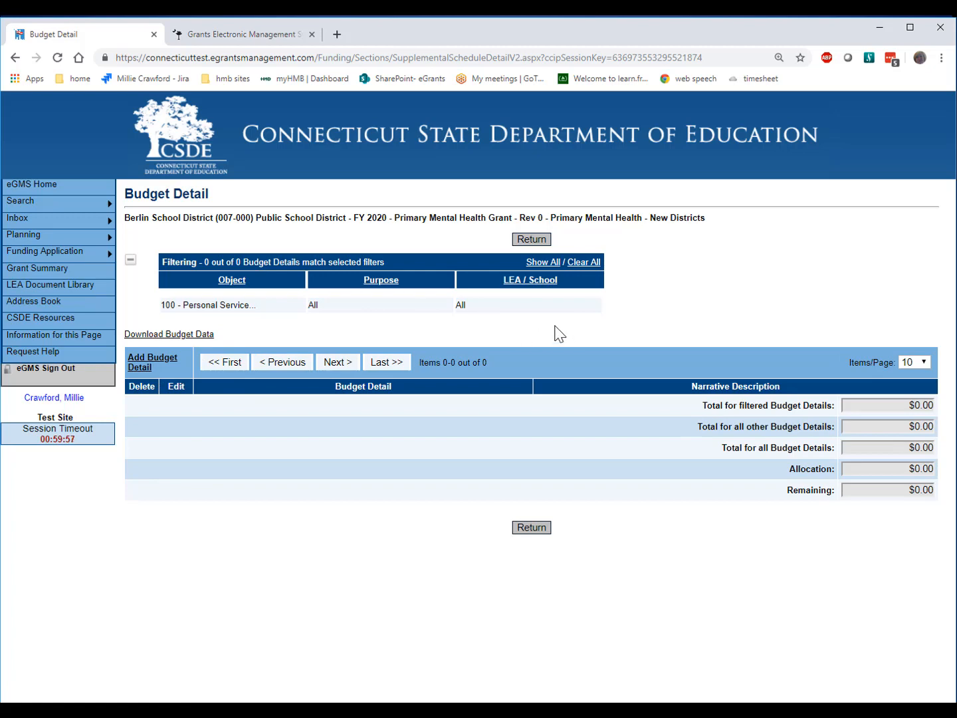
pyautogui.click(140, 367)
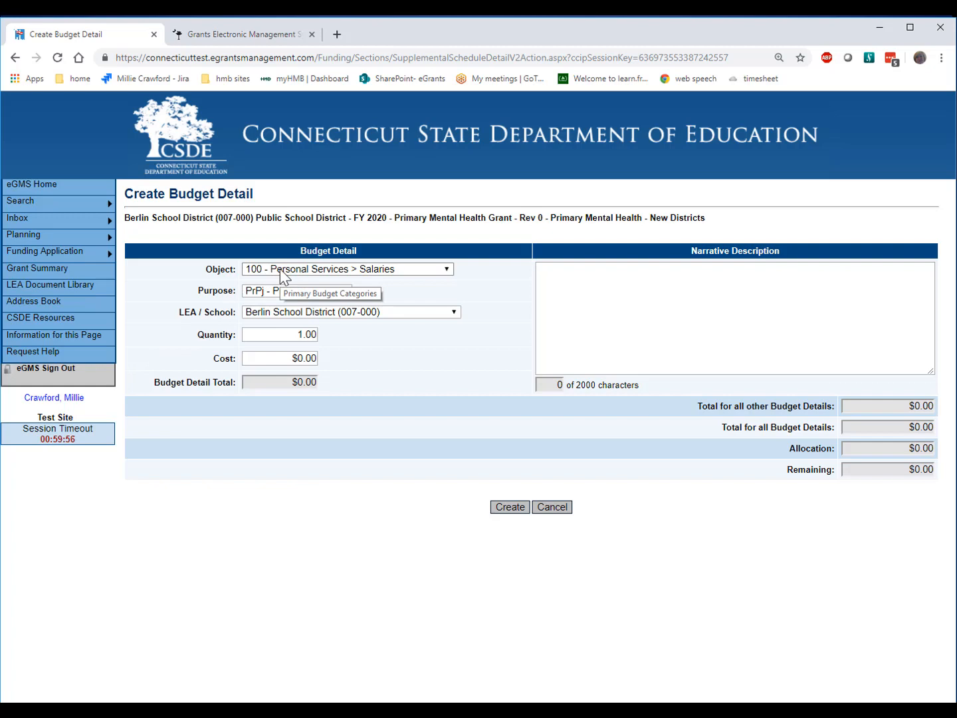
# - Set the budget detail's object to 200 - Personal Services > Employee Benefits, and view the available purposes and LEA/School choices
pyautogui.click(281, 292)
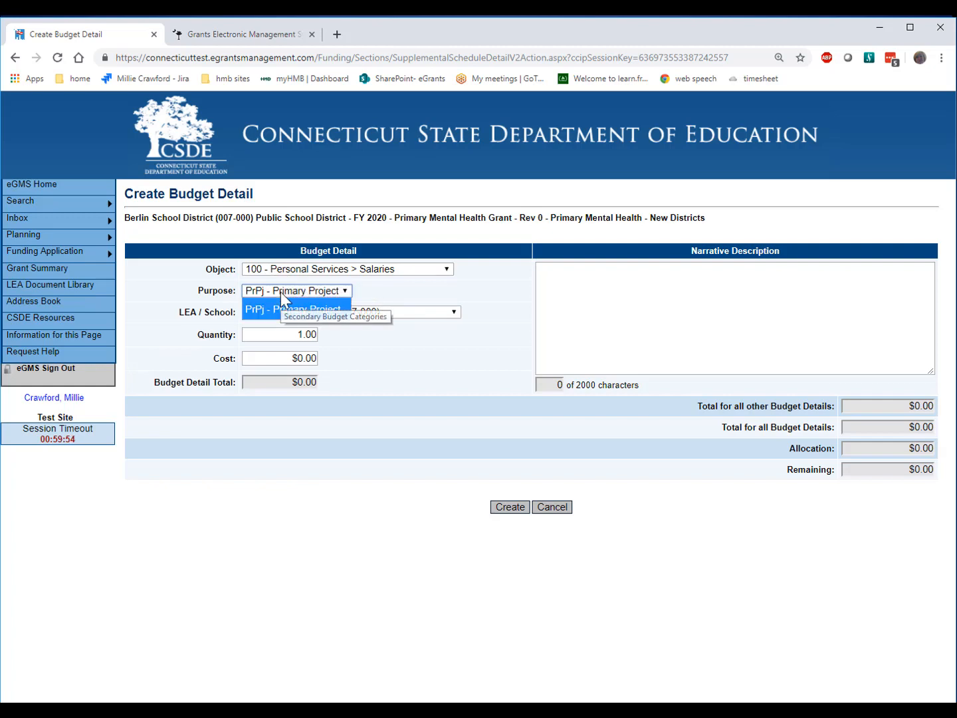
pyautogui.click(280, 292)
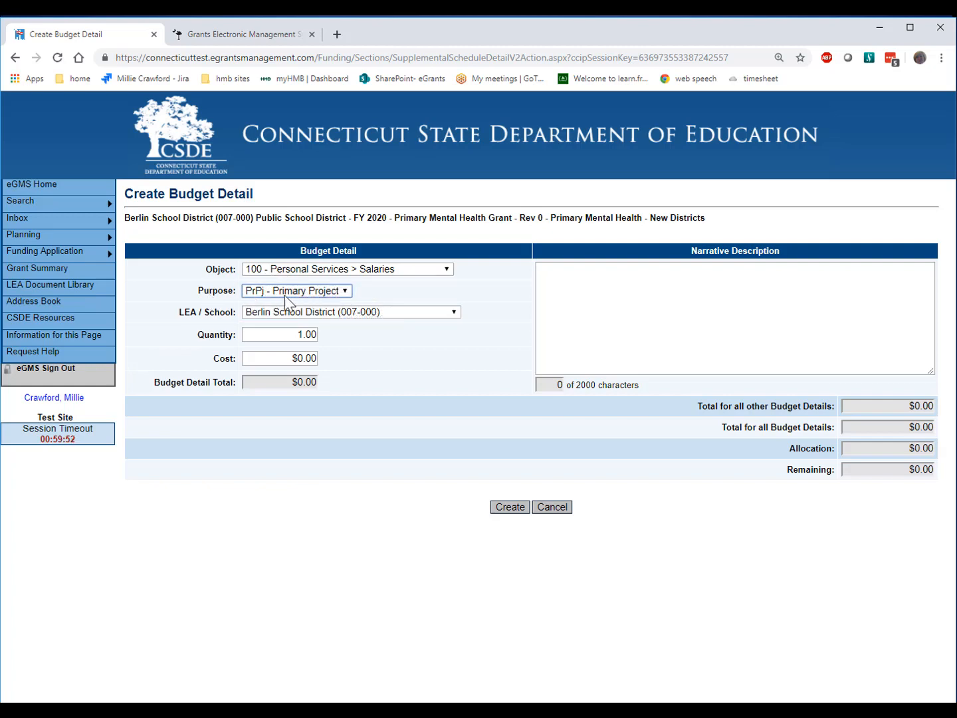
pyautogui.click(313, 269)
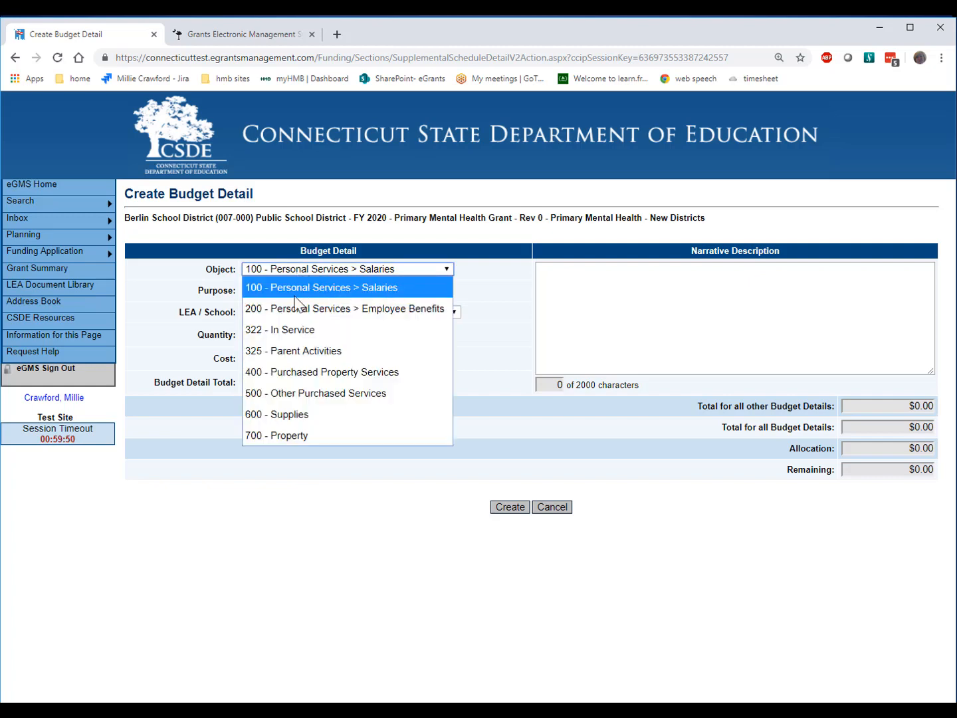
pyautogui.click(255, 309)
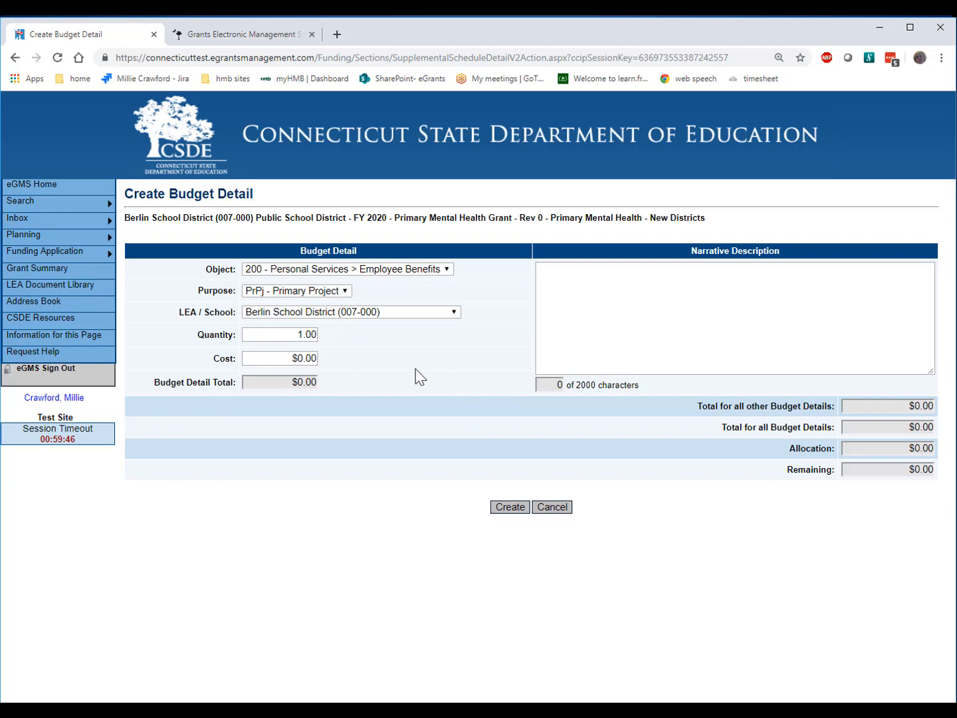
pyautogui.click(420, 314)
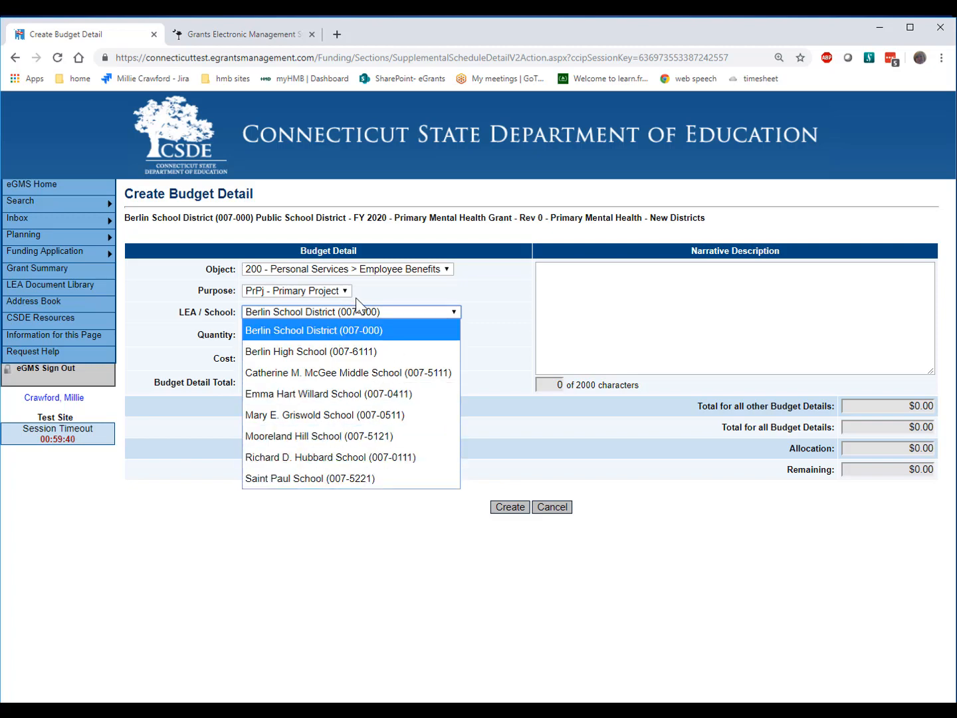
pyautogui.click(517, 324)
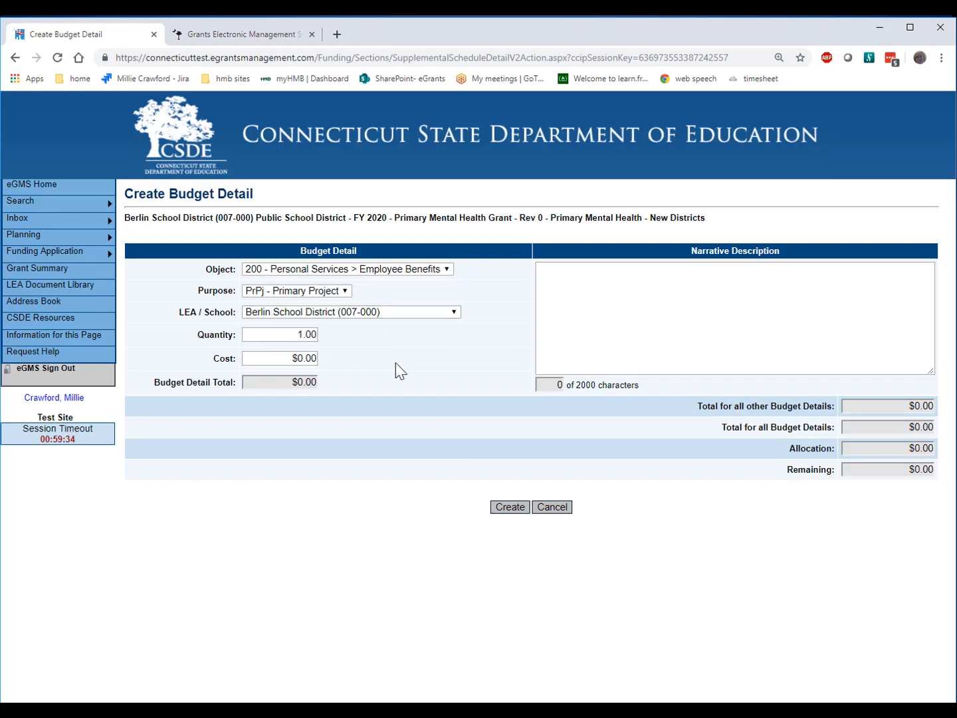
# - Set the Employee Benefits budget detail's cost to $5,000.00
pyautogui.click(297, 357)
pyautogui.write('5000')
pyautogui.click(372, 351)
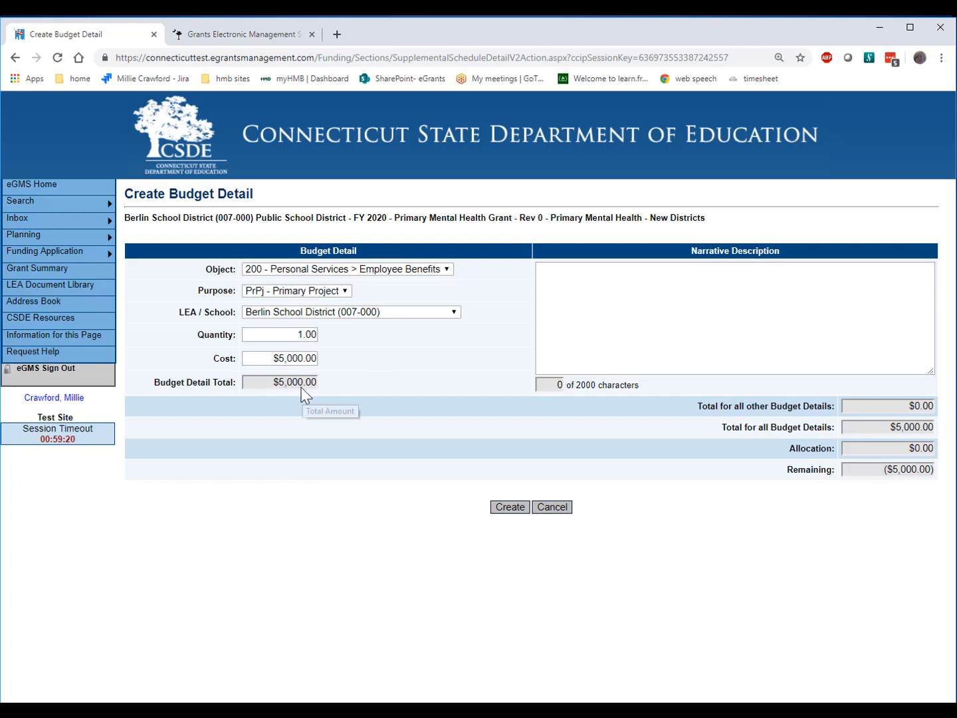
# - Begin the narrative description with "This is for supplies that will be used to assess the health of students. We will be"
pyautogui.click(610, 285)
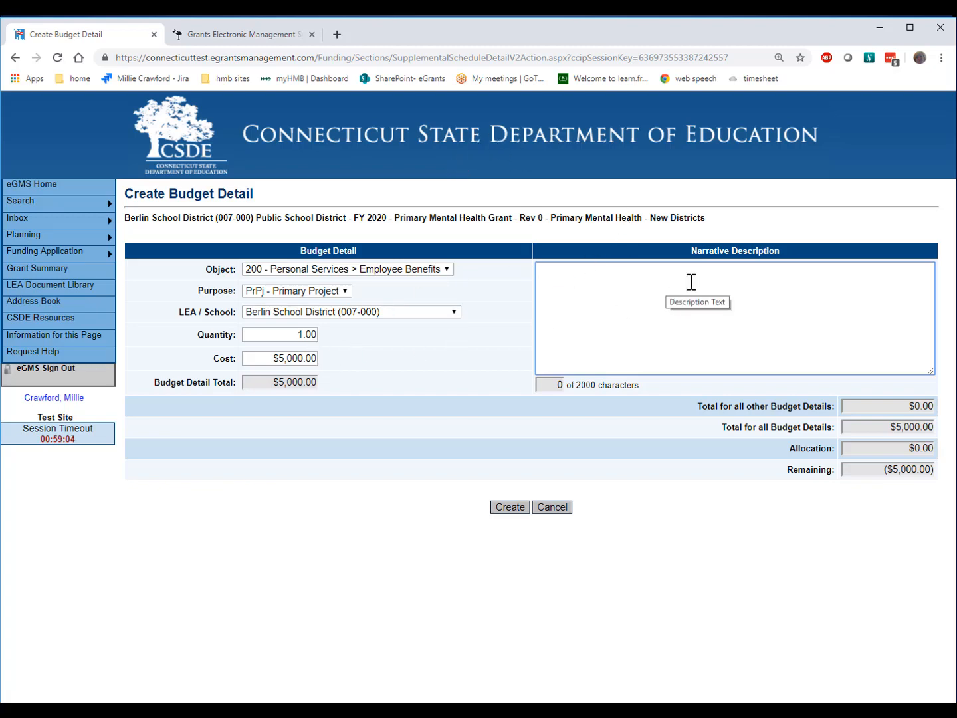
pyautogui.write('his is ')
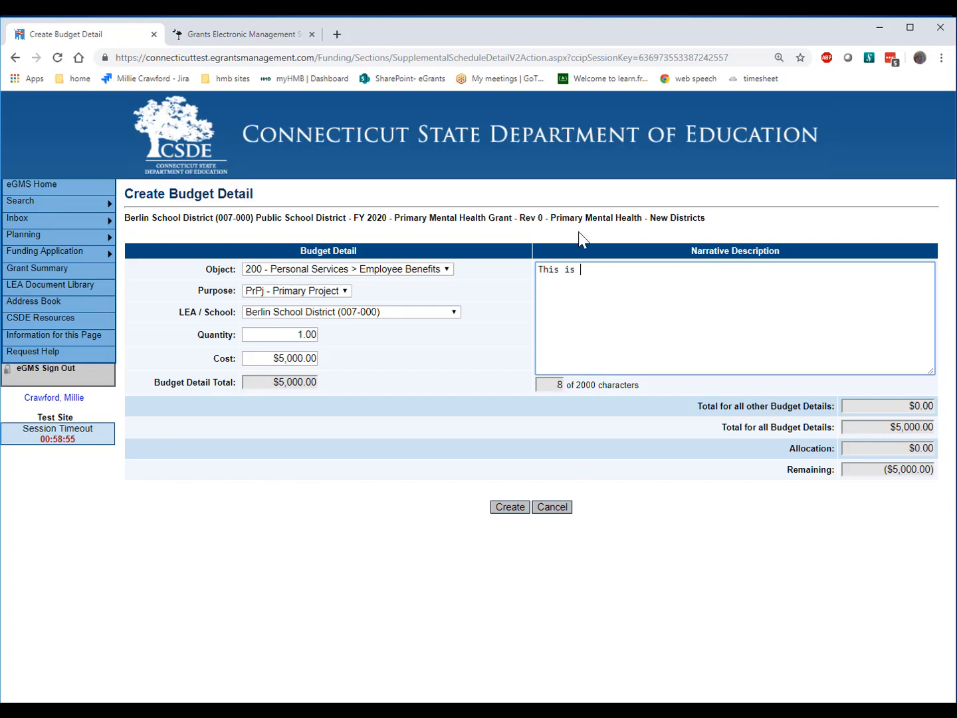
pyautogui.write('for supplies that will be')
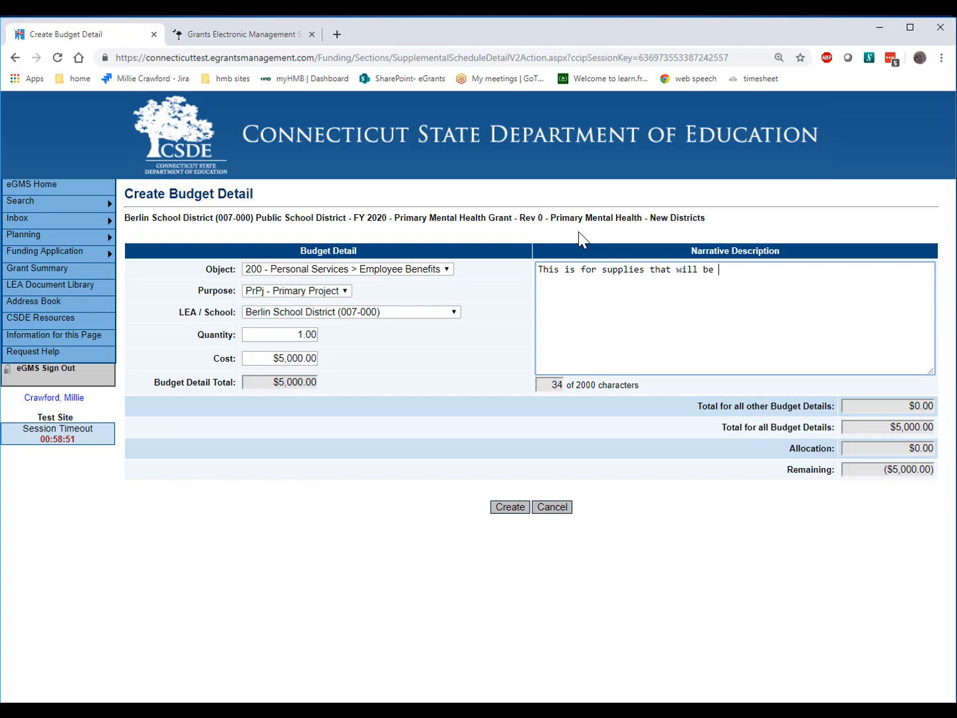
pyautogui.write(' used to assess the health of s')
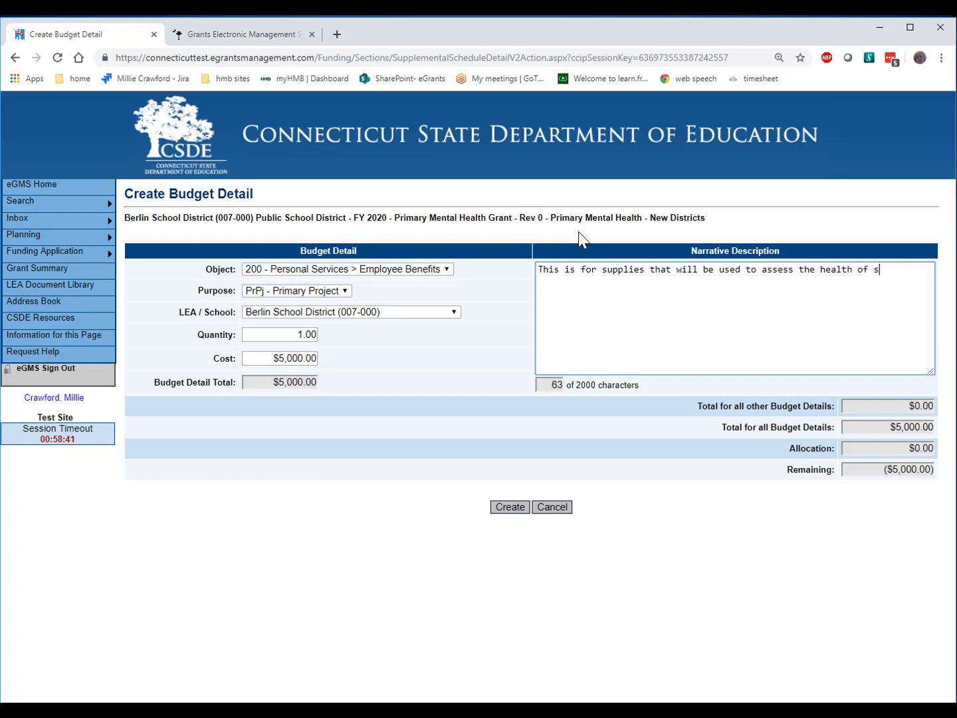
pyautogui.write('utudents. We will be')
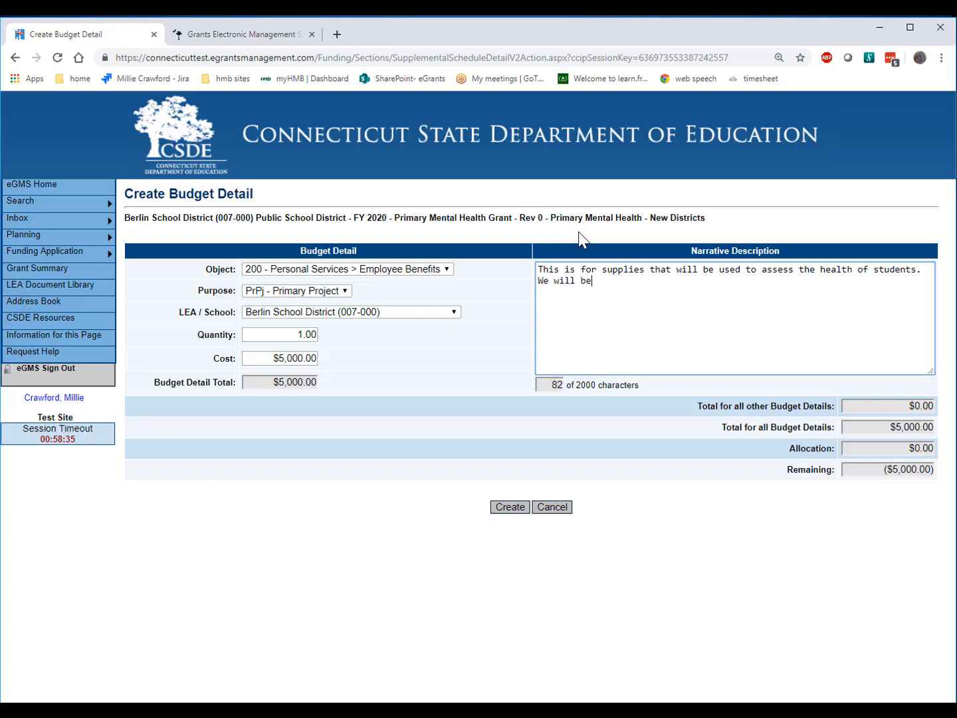
# - Complete the narrative with "using the XZ test from ABC company,." and create the budget detail
pyautogui.write(' using the XZ')
pyautogui.press('BackSpace')
pyautogui.write('test from')
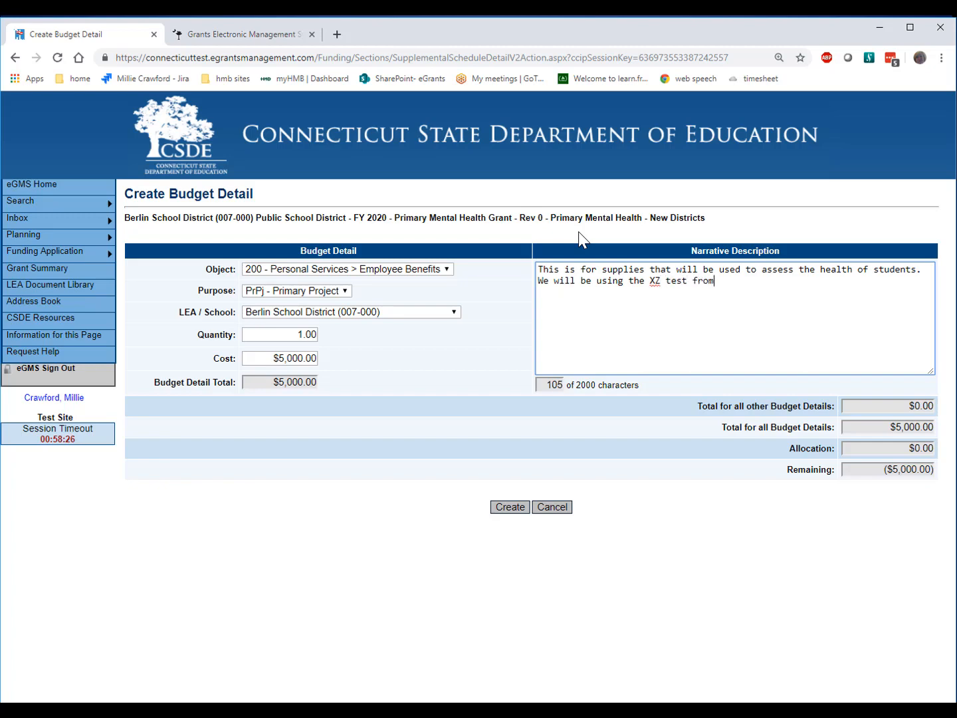
pyautogui.write(' ABC company,.')
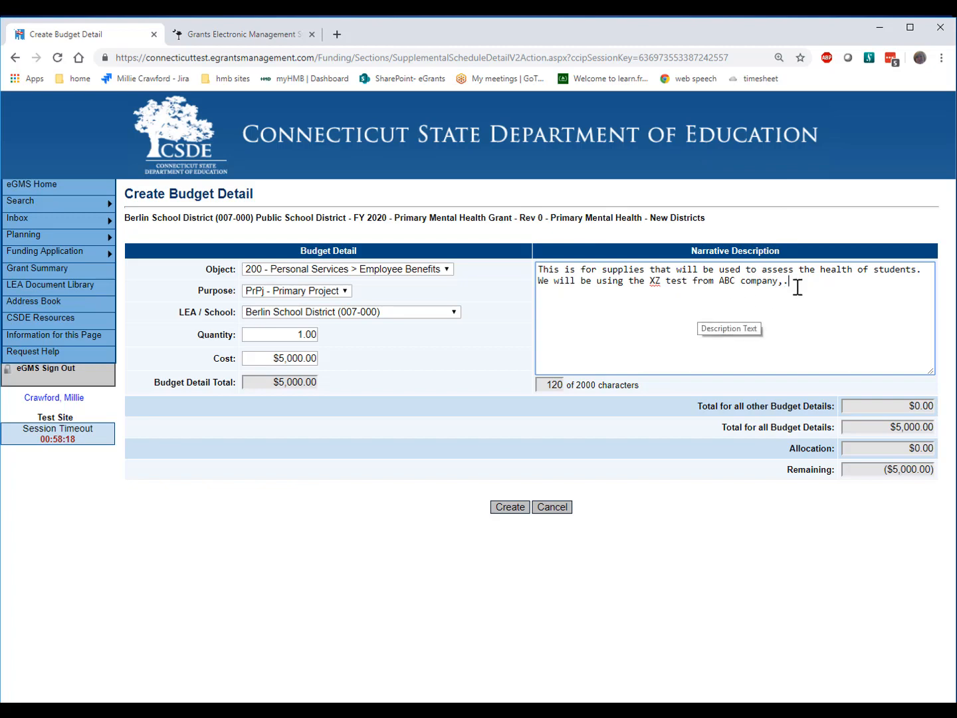
pyautogui.click(517, 509)
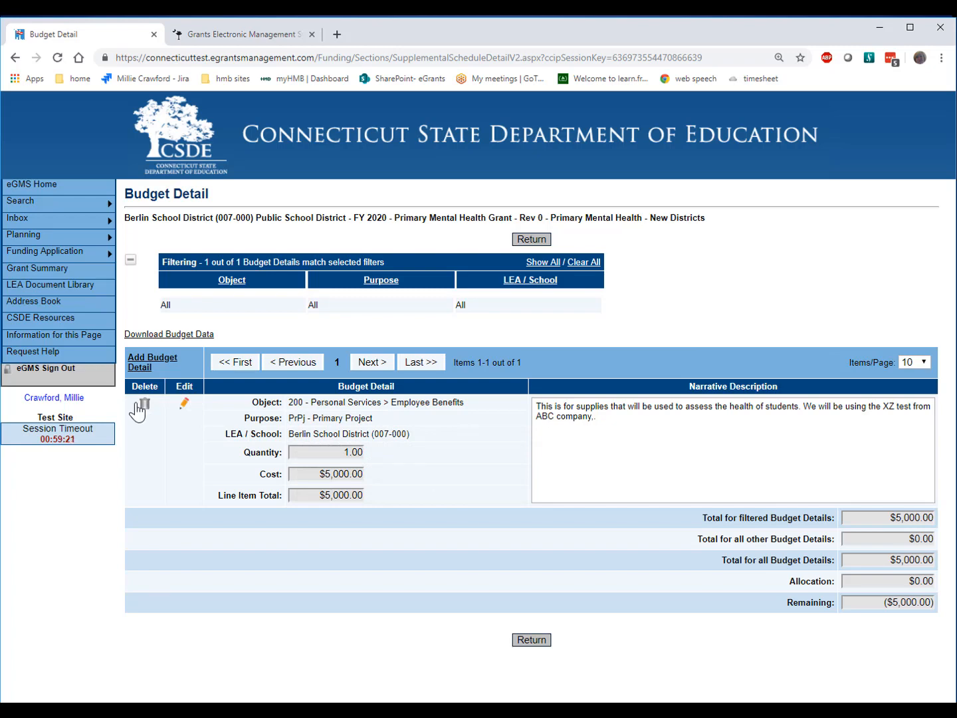
# - Edit the new budget detail's narrative: remove the stray comma after "company" and change the test name to "XYZZ"
pyautogui.click(185, 407)
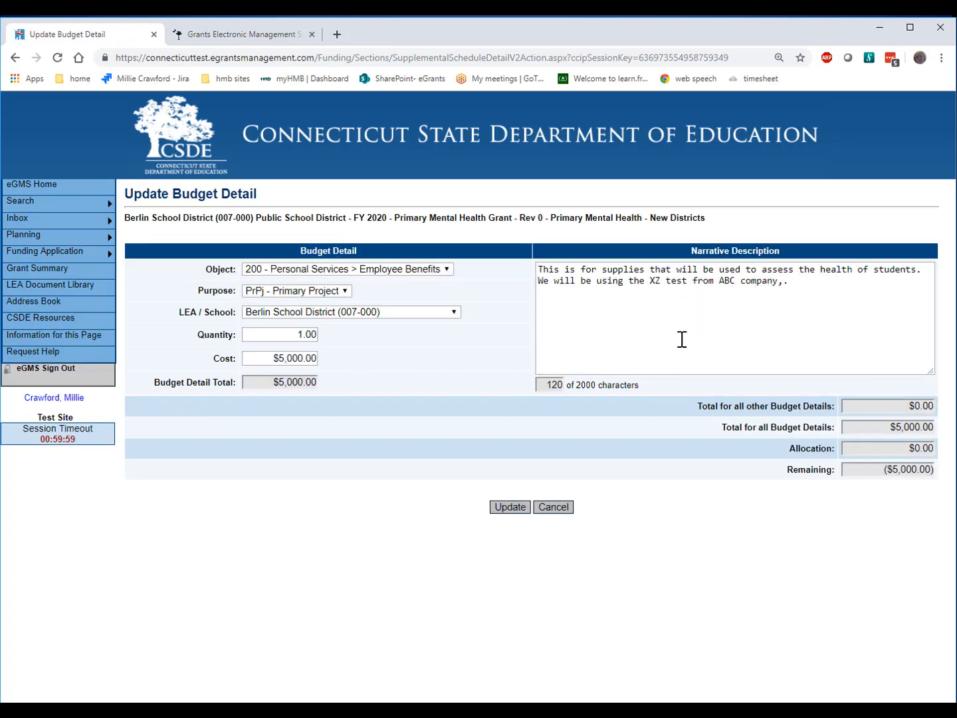
pyautogui.moveTo(785, 291); pyautogui.dragTo(776, 295)
pyautogui.press('Delete')
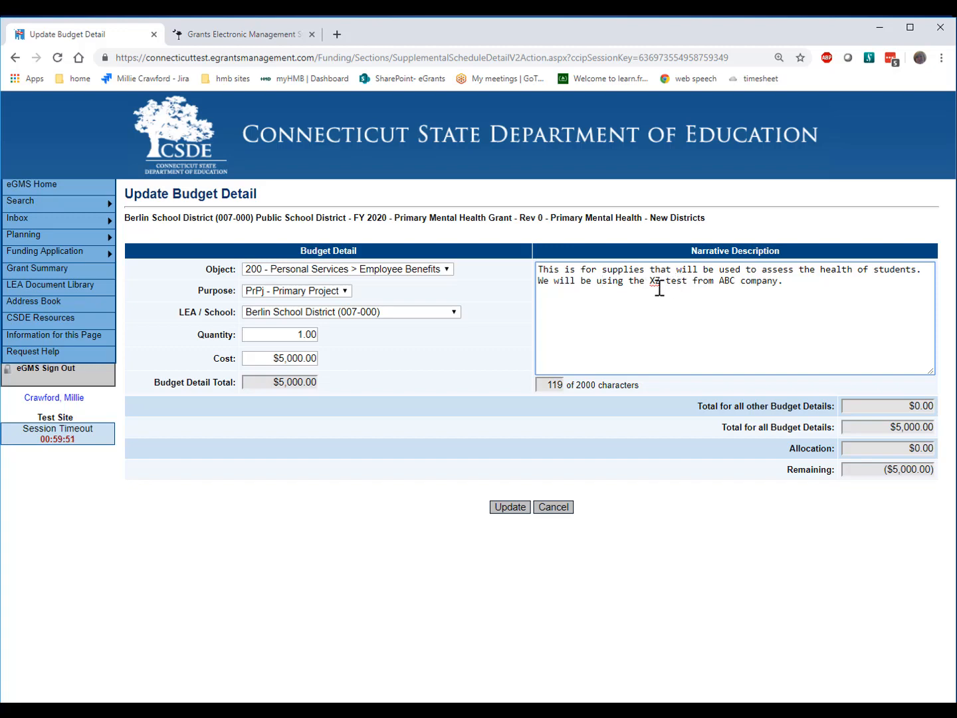
pyautogui.moveTo(656, 283); pyautogui.dragTo(646, 282)
pyautogui.press('BackSpace')
pyautogui.write('XYZ')
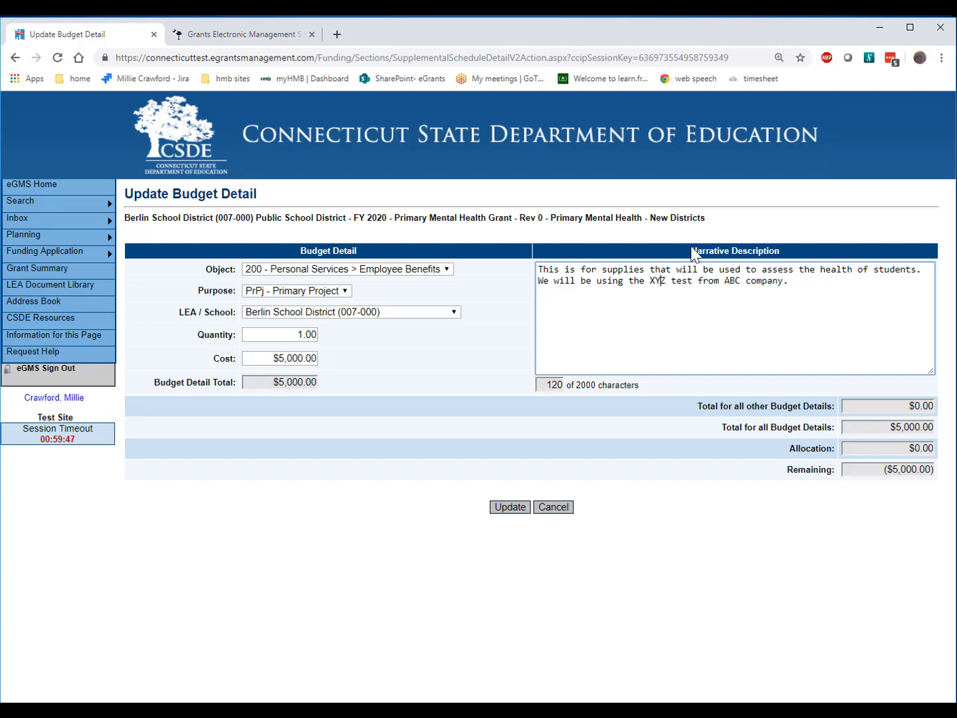
# - Set the budget detail's cost to $5,500.00, update it, and return to the Budget page
pyautogui.click(289, 362)
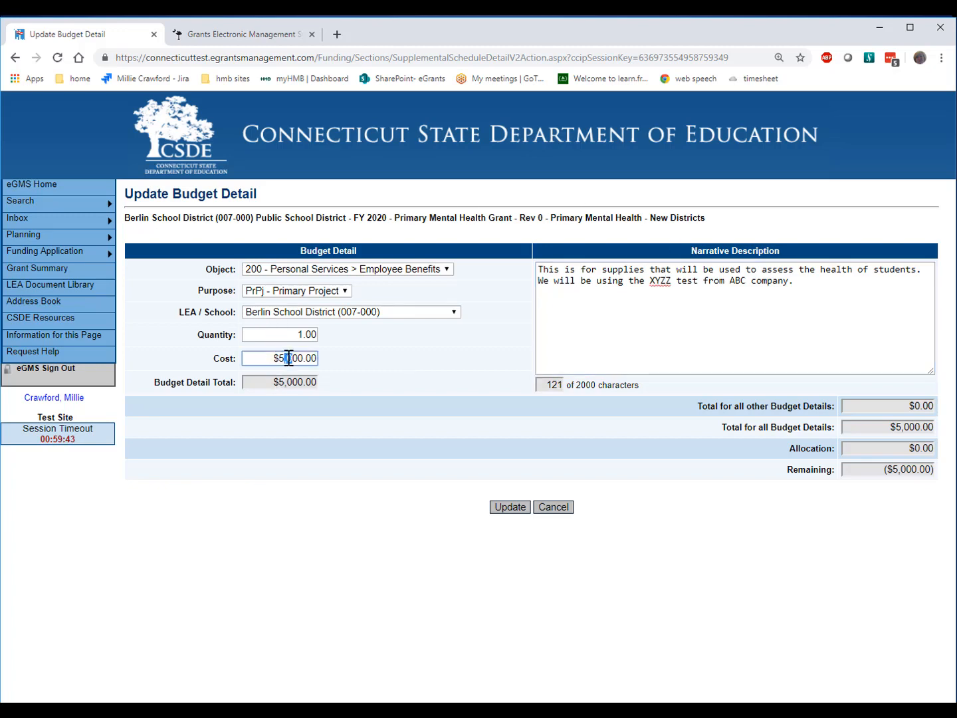
pyautogui.write('5')
pyautogui.click(510, 507)
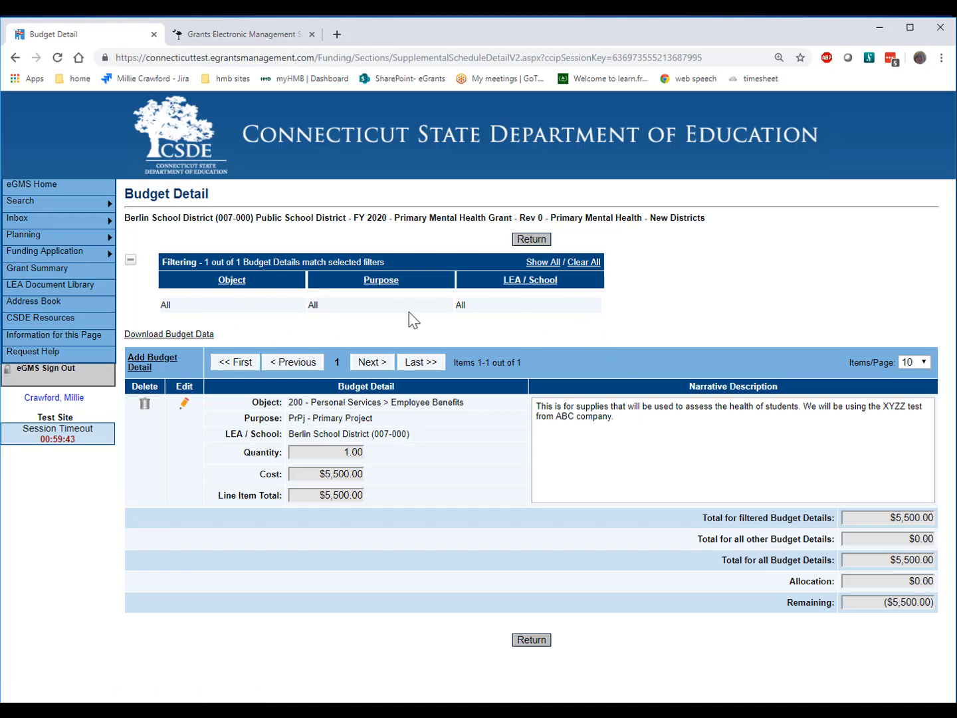
pyautogui.click(529, 646)
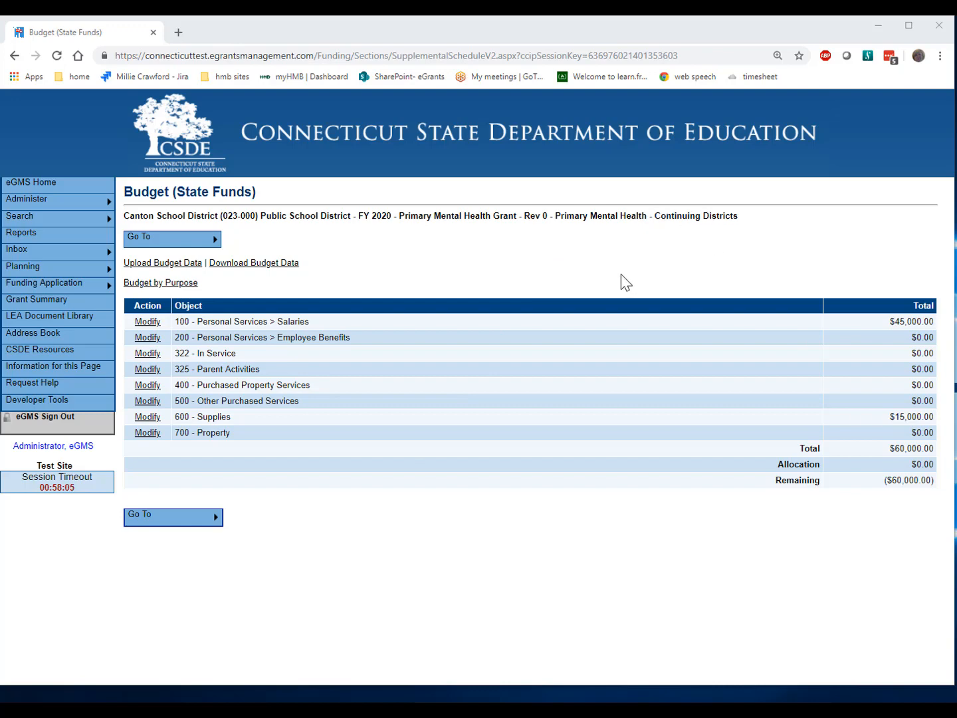
# - Show the budget by purpose and start a new budget detail under CMHPC - Complementary Mental Health Program
pyautogui.click(184, 285)
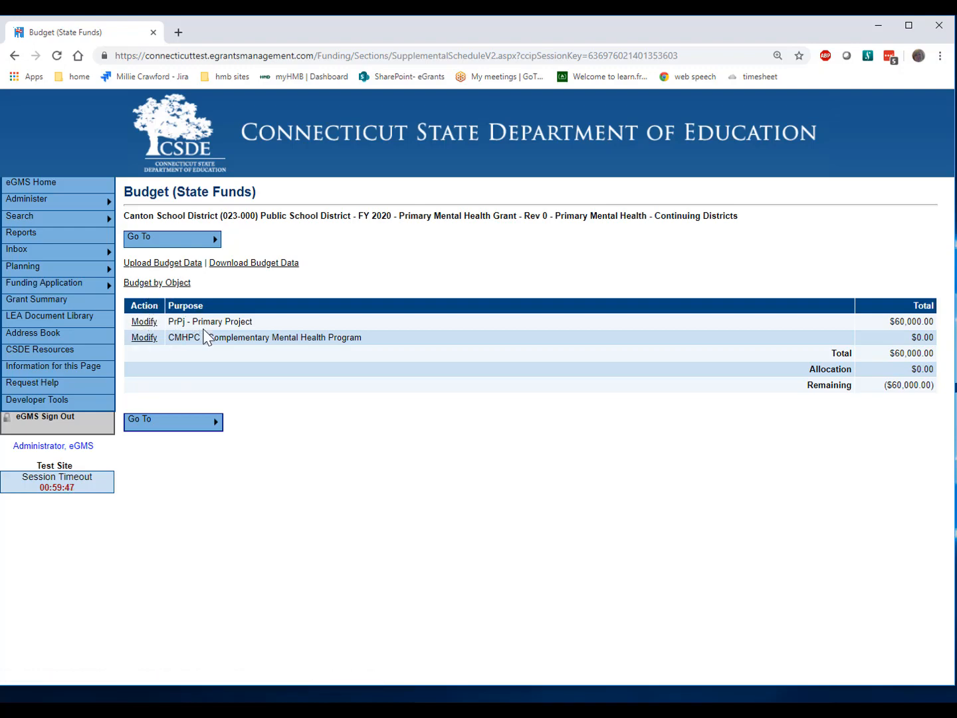
pyautogui.click(145, 336)
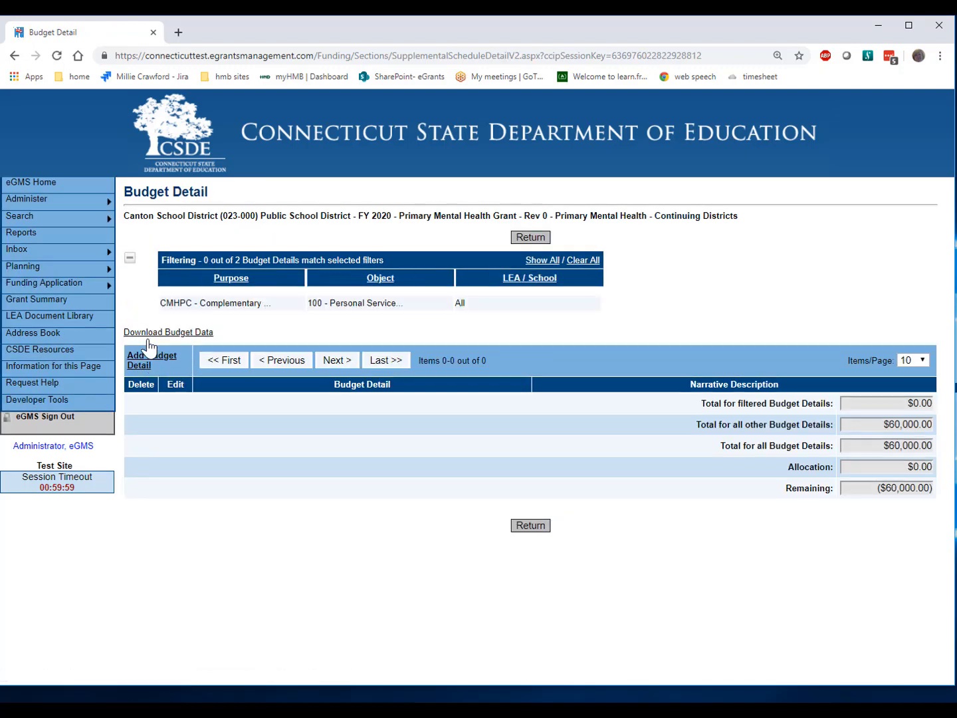
pyautogui.click(141, 364)
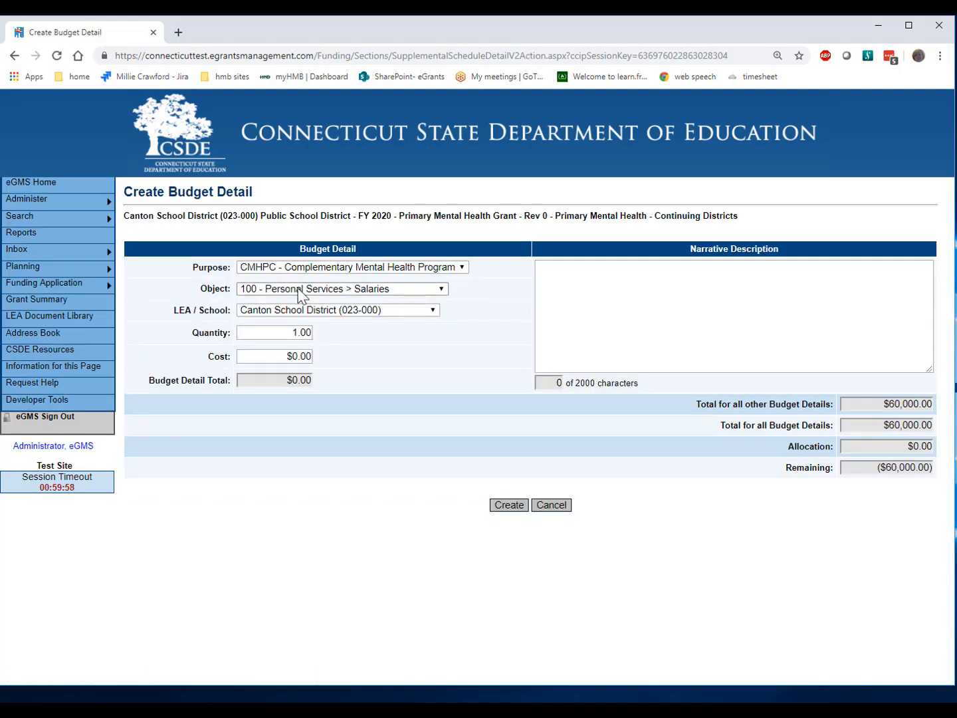
# - Review the available objects and purposes for the new detail, keeping CMHPC - Complementary Mental Health Program as the purpose
pyautogui.click(332, 290)
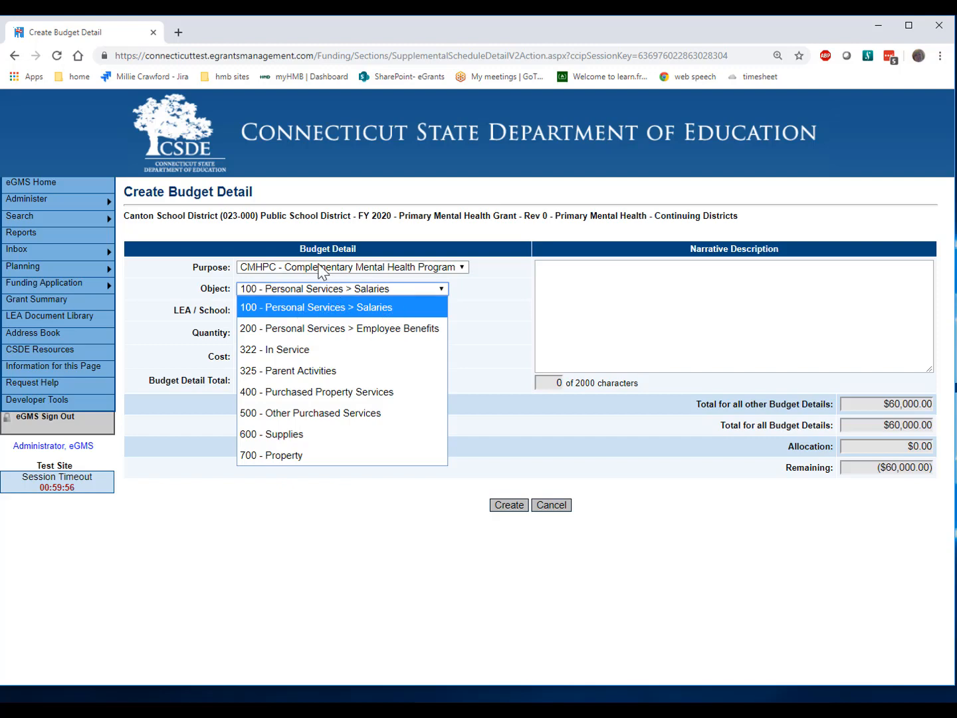
pyautogui.click(322, 269)
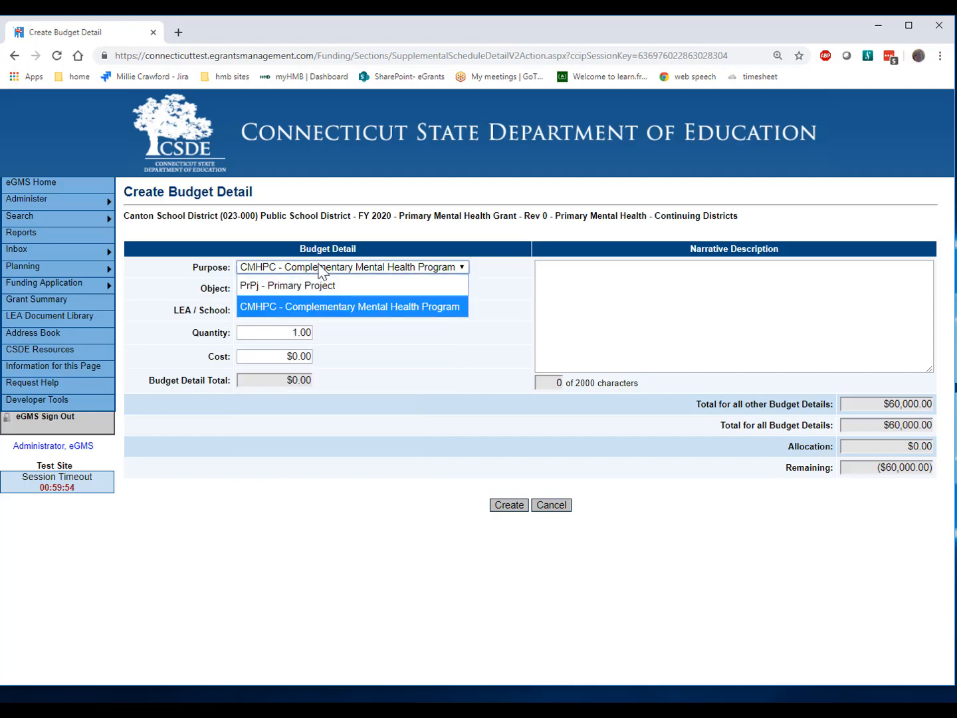
pyautogui.click(319, 268)
pyautogui.click(321, 270)
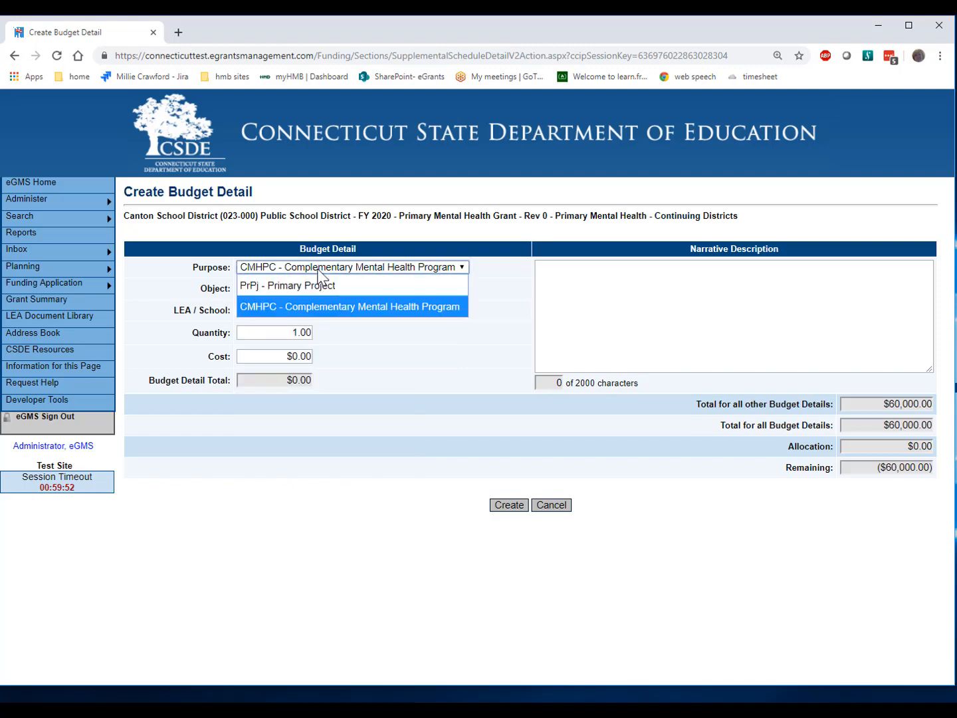
pyautogui.click(311, 310)
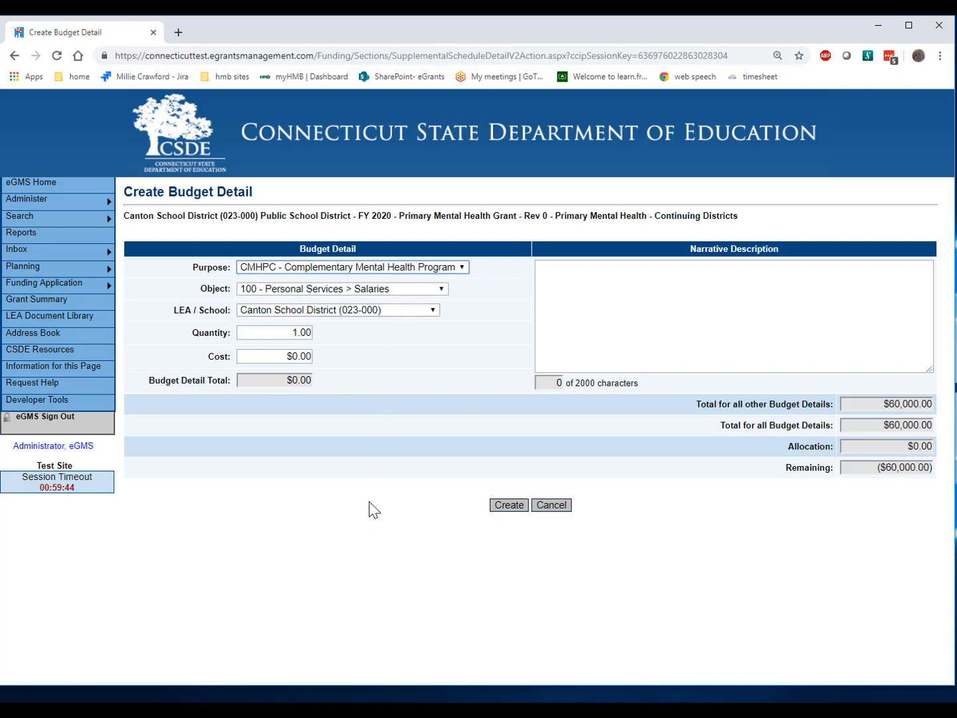
# - Create the CMHPC salaries detail with a cost of $3,000.00 and narrative ".25 FTE aide", and return to the Budget page
pyautogui.click(279, 357)
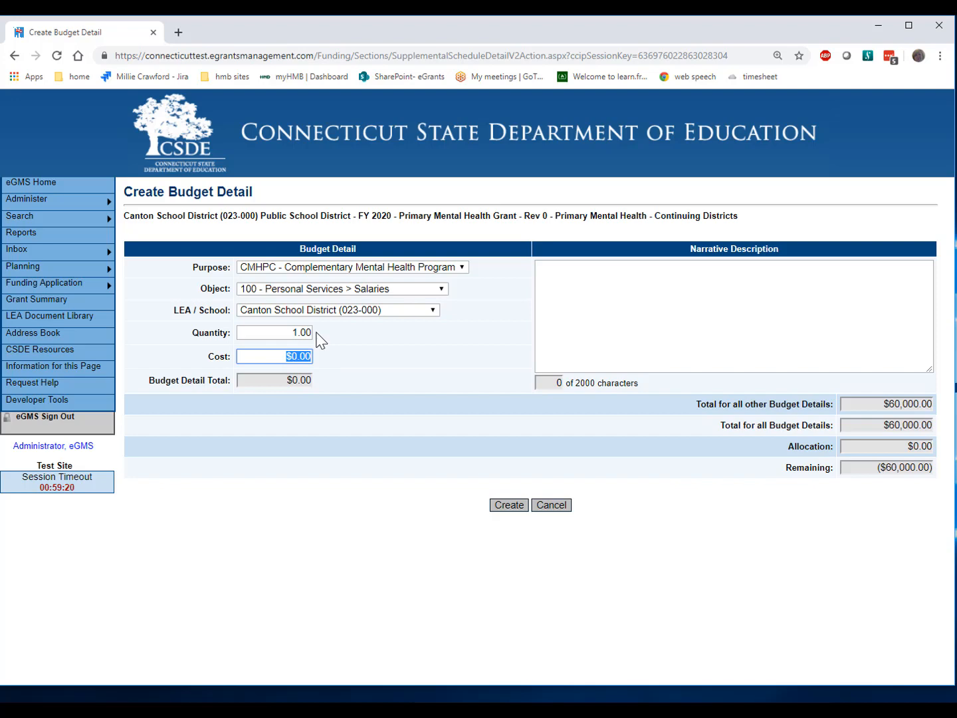
pyautogui.write('3,0000')
pyautogui.click(577, 297)
pyautogui.write('.25 FTE ai')
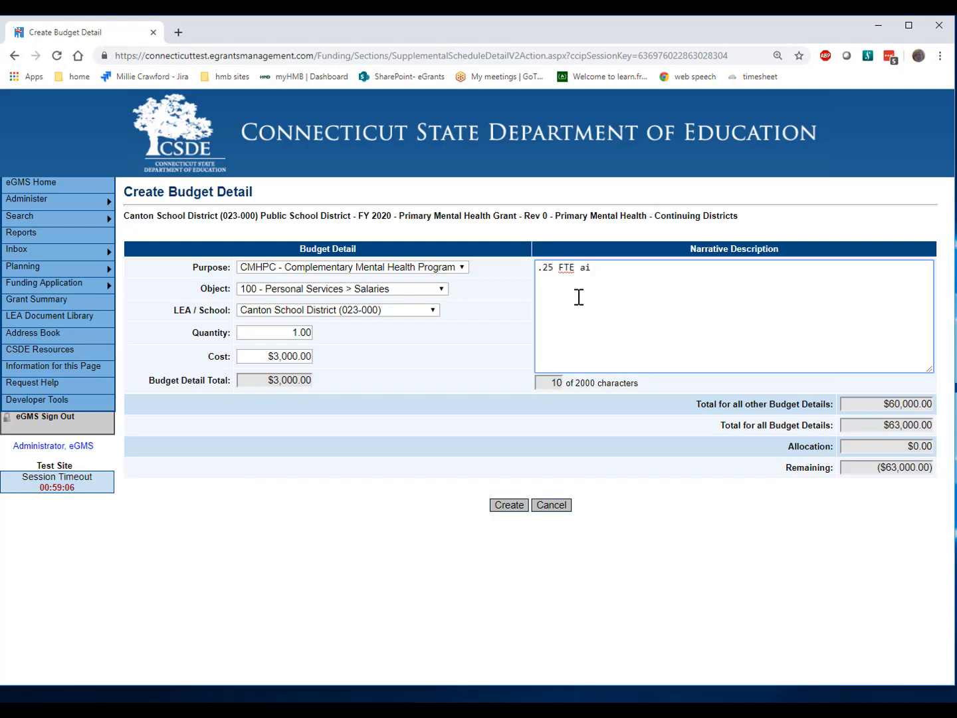
pyautogui.write('de')
pyautogui.click(510, 506)
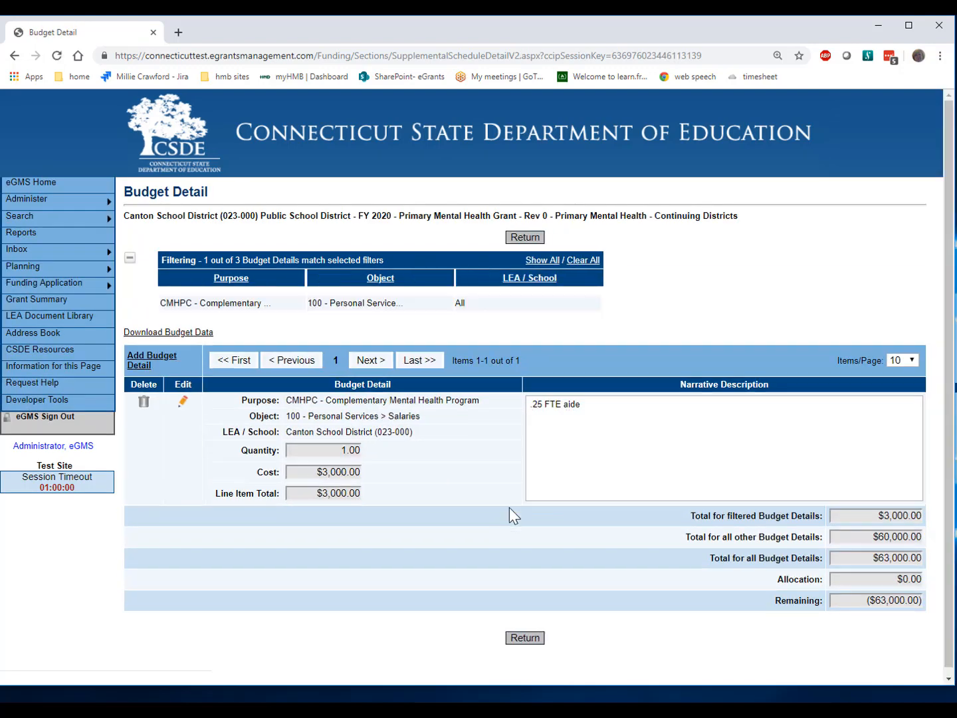
pyautogui.click(523, 241)
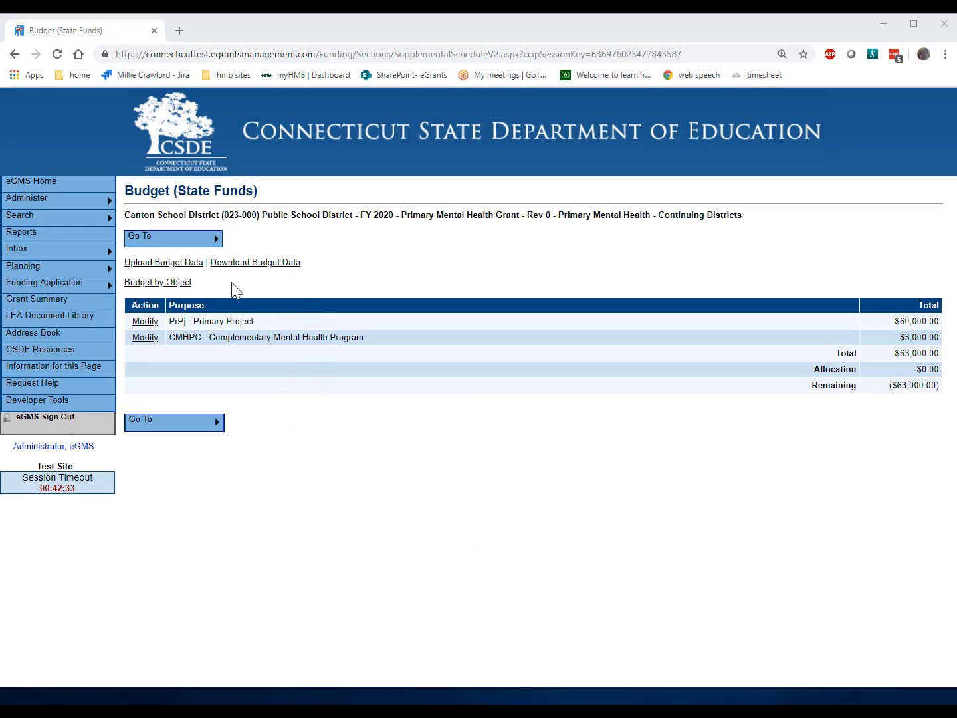
# - Compare the budget overview by object and by purpose, ending on the by-object view
pyautogui.click(181, 285)
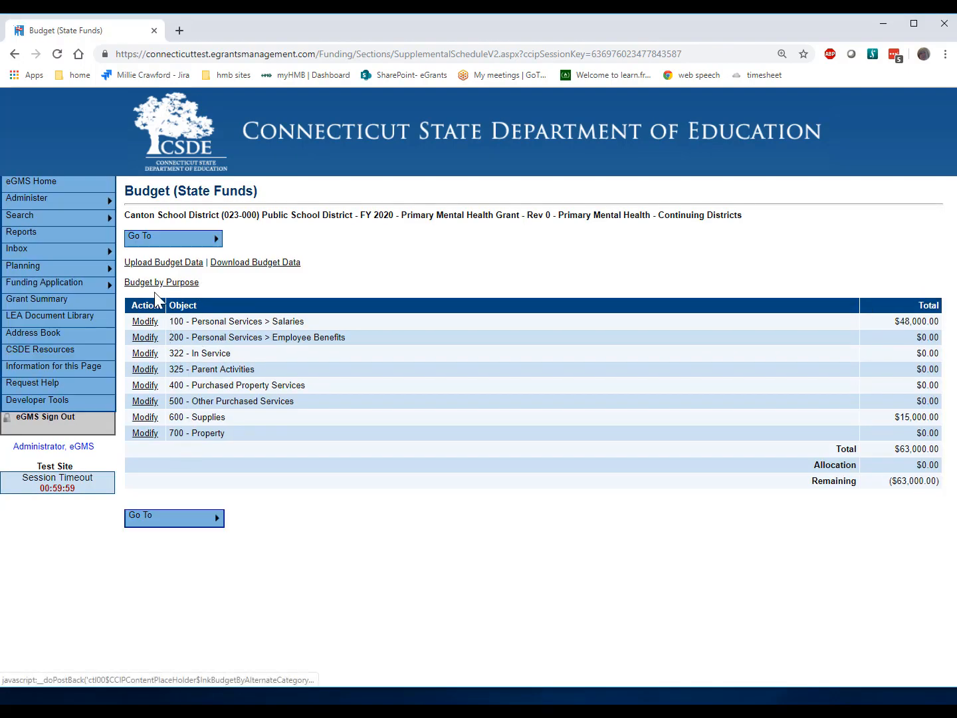
pyautogui.click(185, 284)
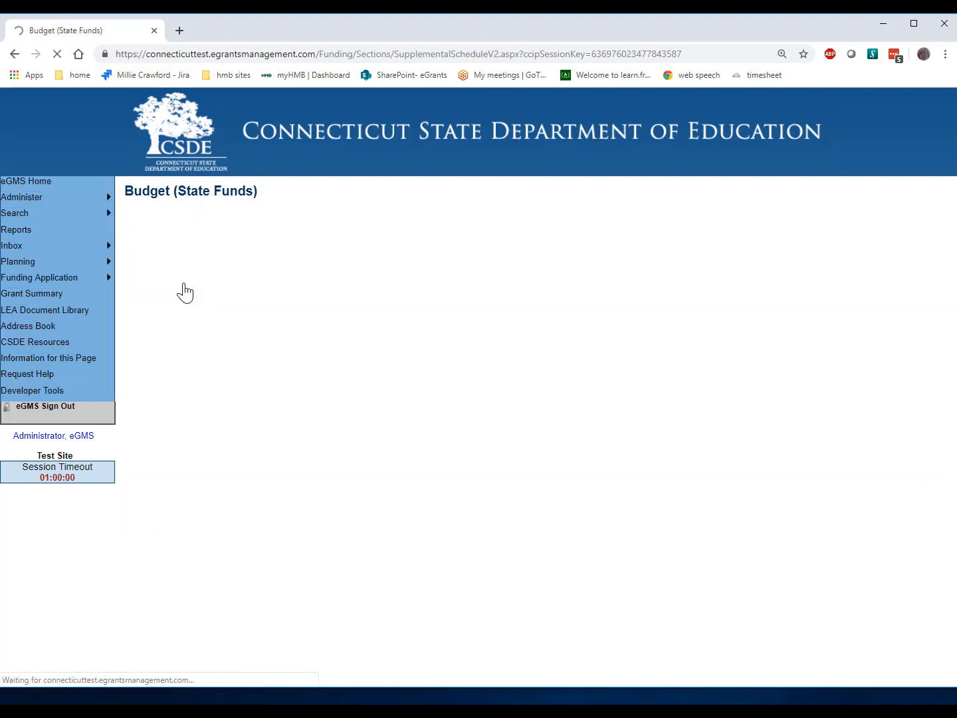
pyautogui.click(184, 285)
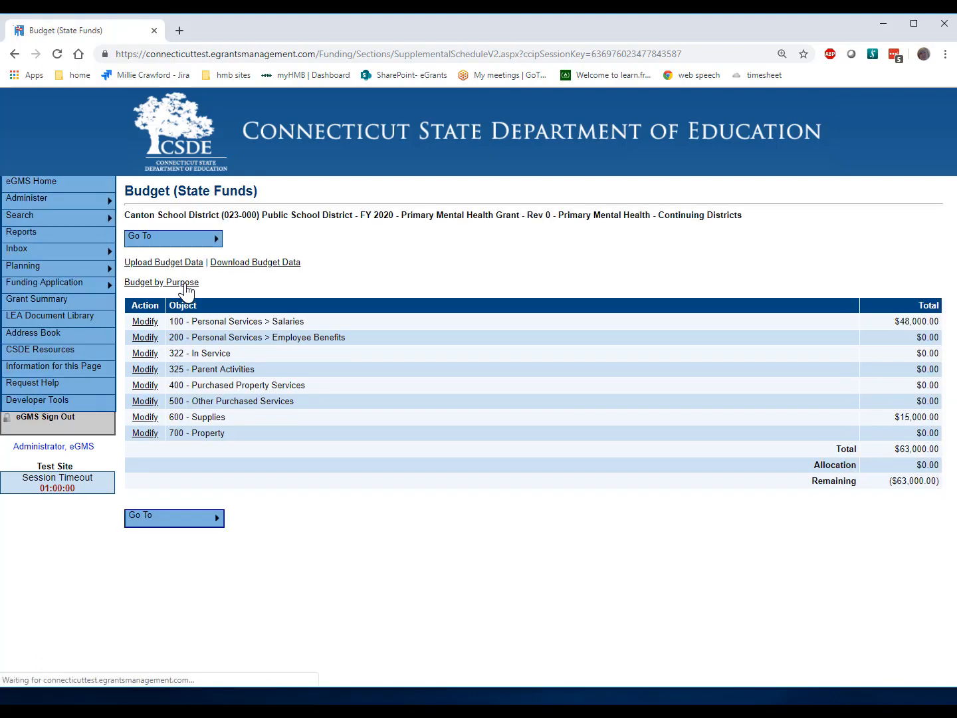